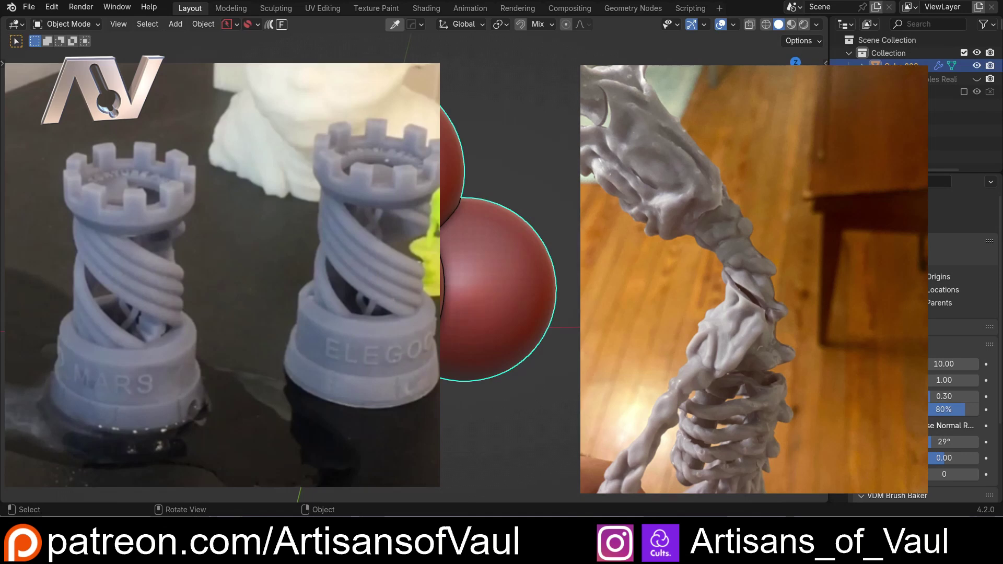
Show the sphere cluster in wireframe and examine the geometry enclosed inside it.
scroll(561, 328, down, 2)
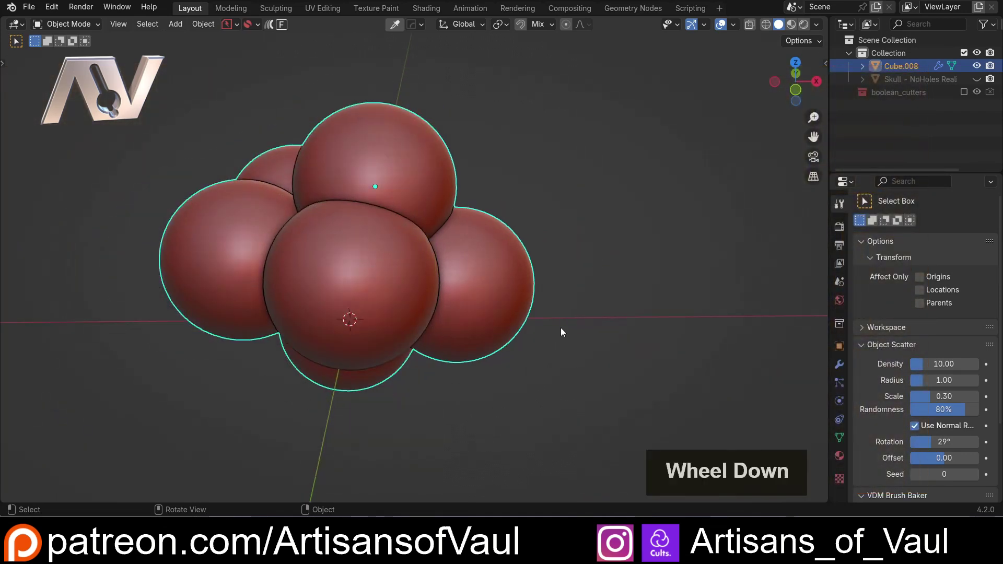
middle_drag(560, 328, 422, 250)
key(shift+z)
scroll(422, 250, up, 2)
scroll(422, 249, up, 2)
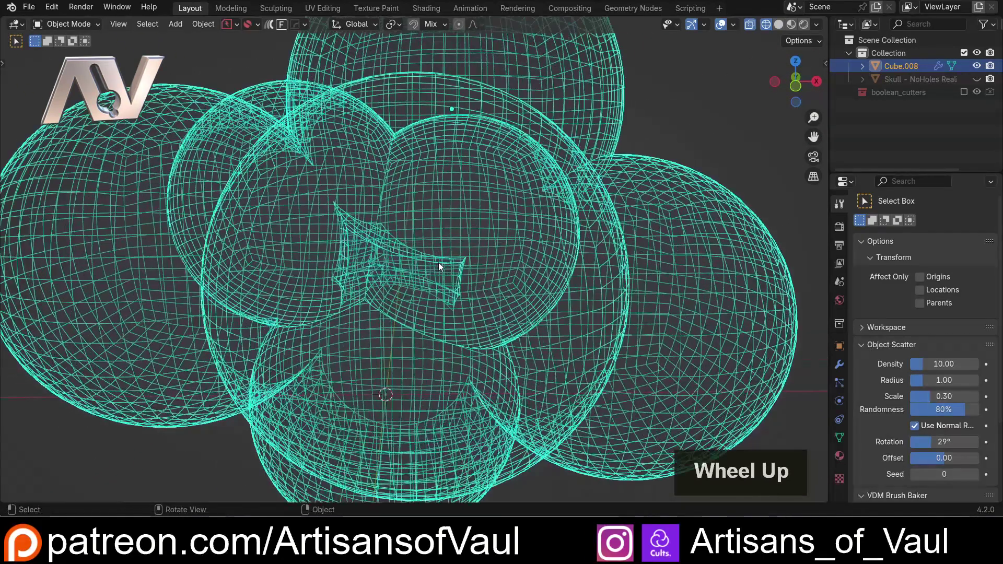
scroll(450, 265, down, 1)
click(451, 265)
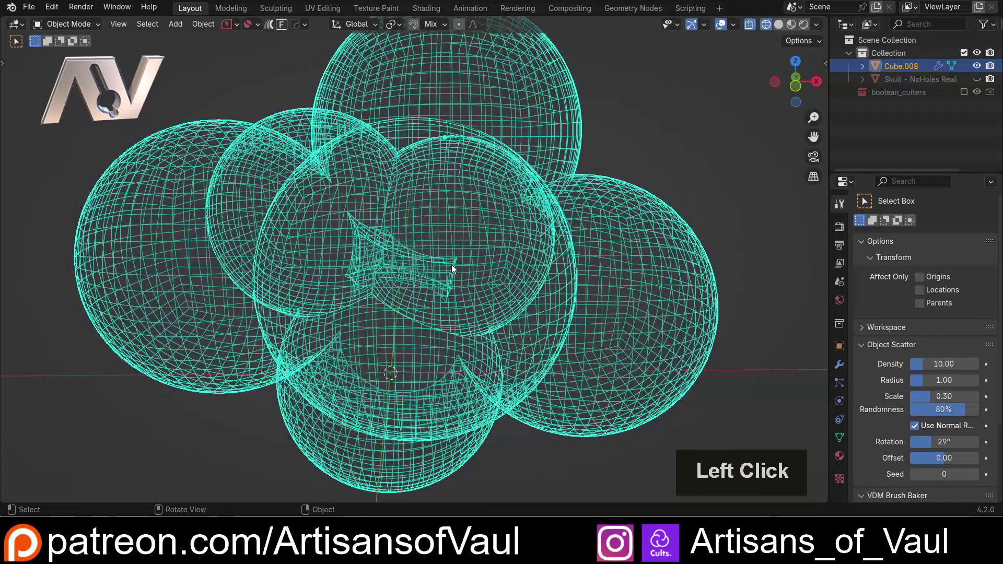
Isolate the enclosed internal mesh island of the sphere cluster by selecting its linked geometry, inspect it, and return to Object Mode.
key(Tab)
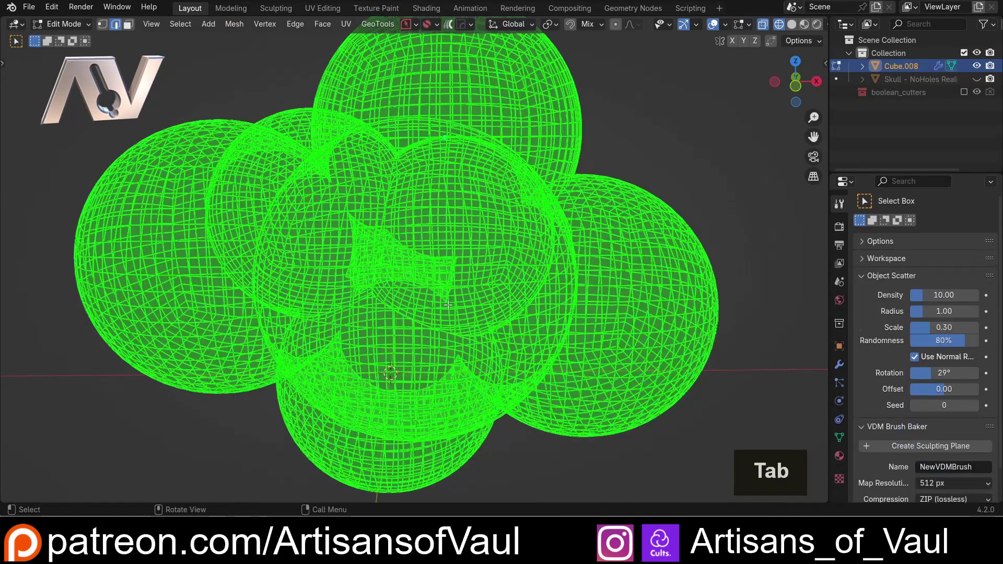
click(448, 260)
key(l)
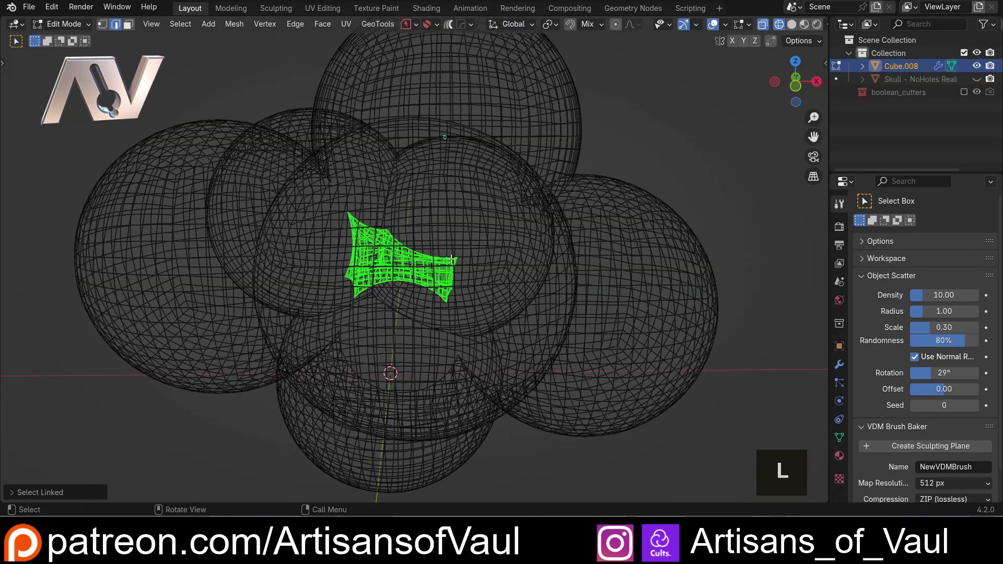
scroll(514, 258, down, 1)
scroll(513, 258, down, 1)
scroll(512, 259, up, 2)
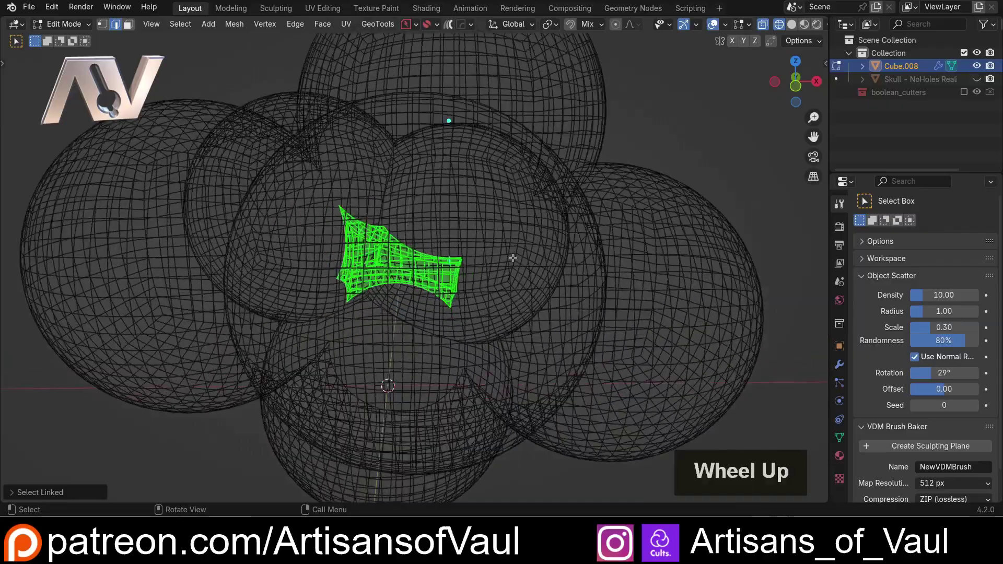
middle_drag(512, 258, 544, 242)
scroll(510, 246, down, 2)
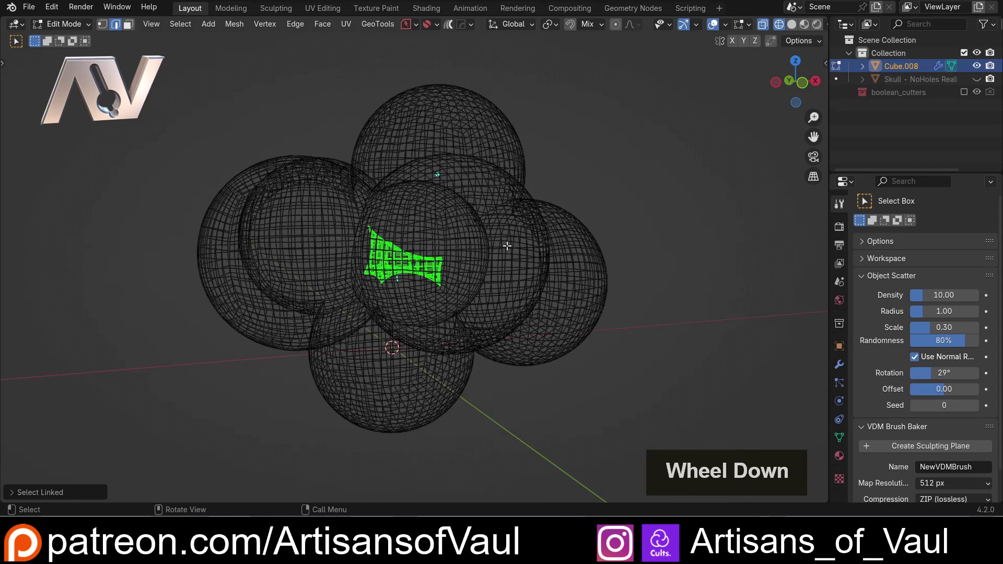
key(Tab)
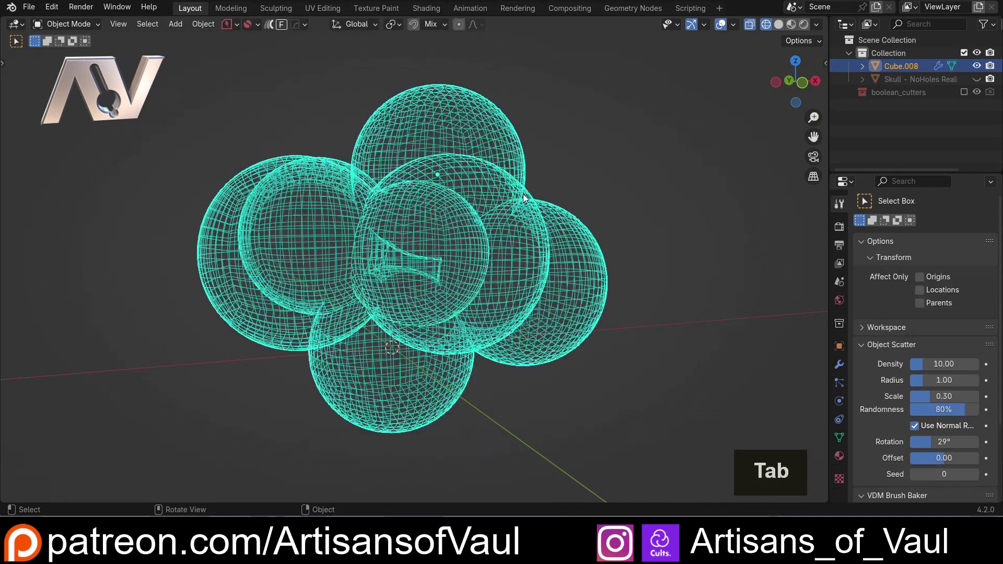
Show the 3D Print checks and look up 3D Print Toolbox among the add-ons and installed extensions in the preferences.
key(n)
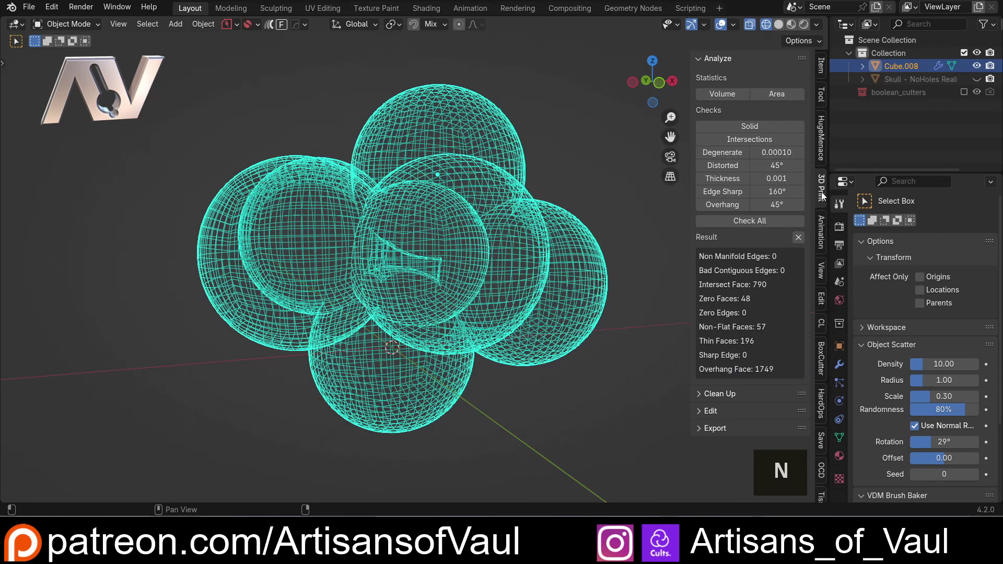
click(52, 7)
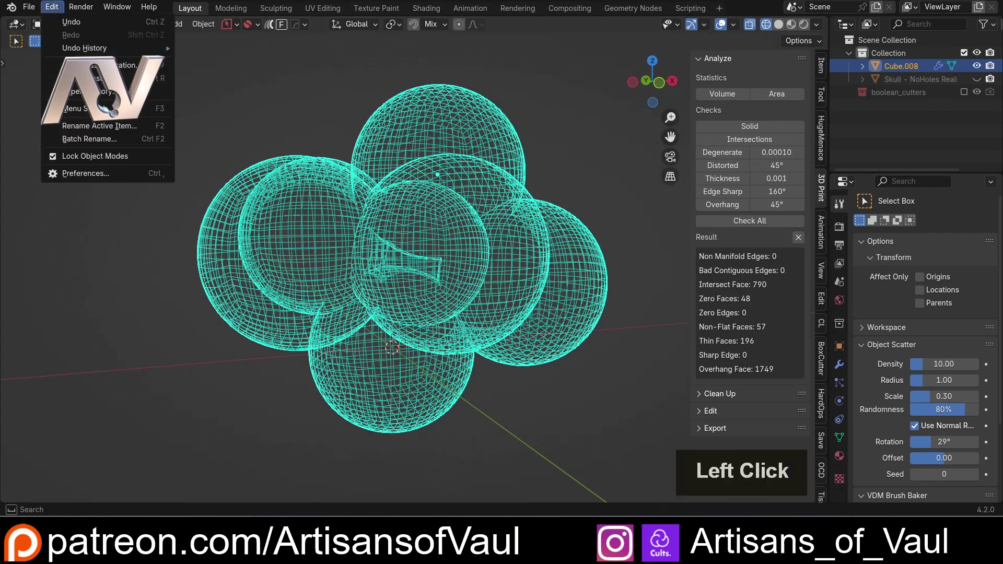
click(102, 174)
drag(168, 4, 287, 112)
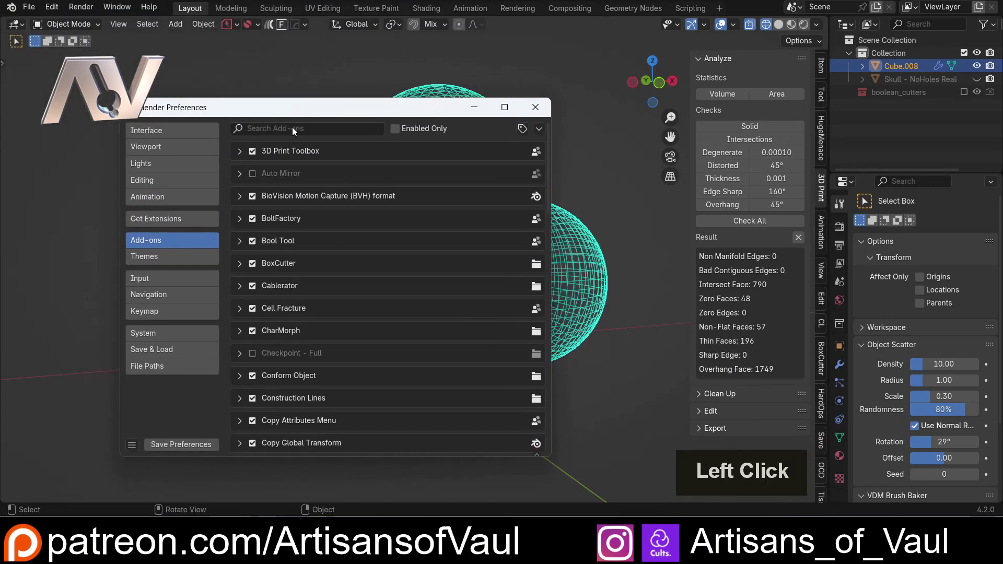
click(293, 127)
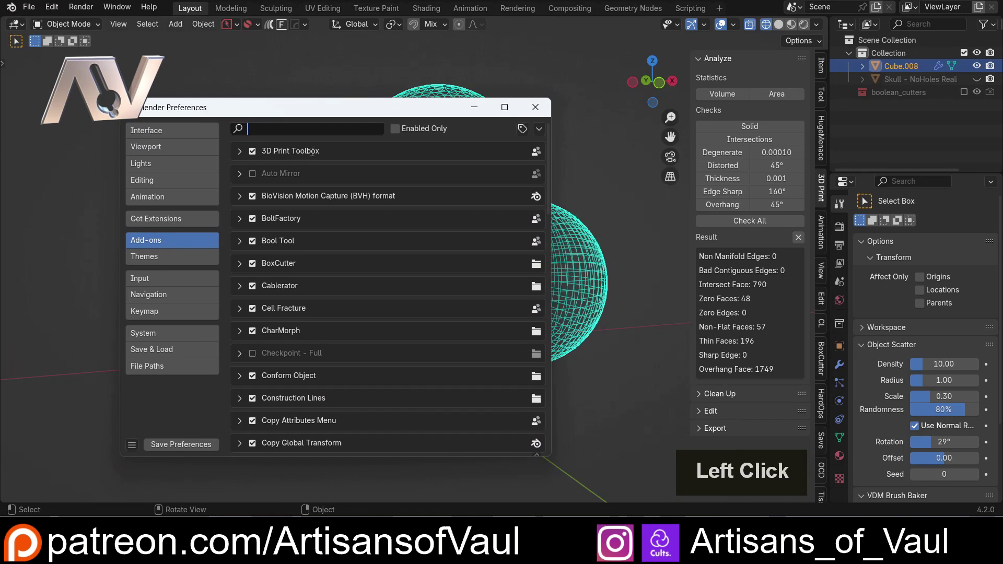
double_click(167, 220)
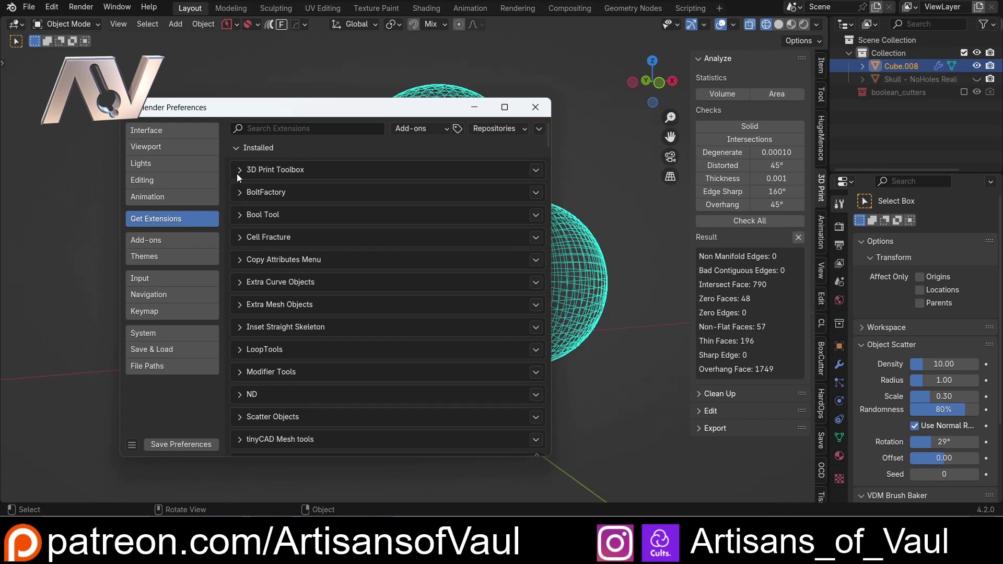
click(535, 108)
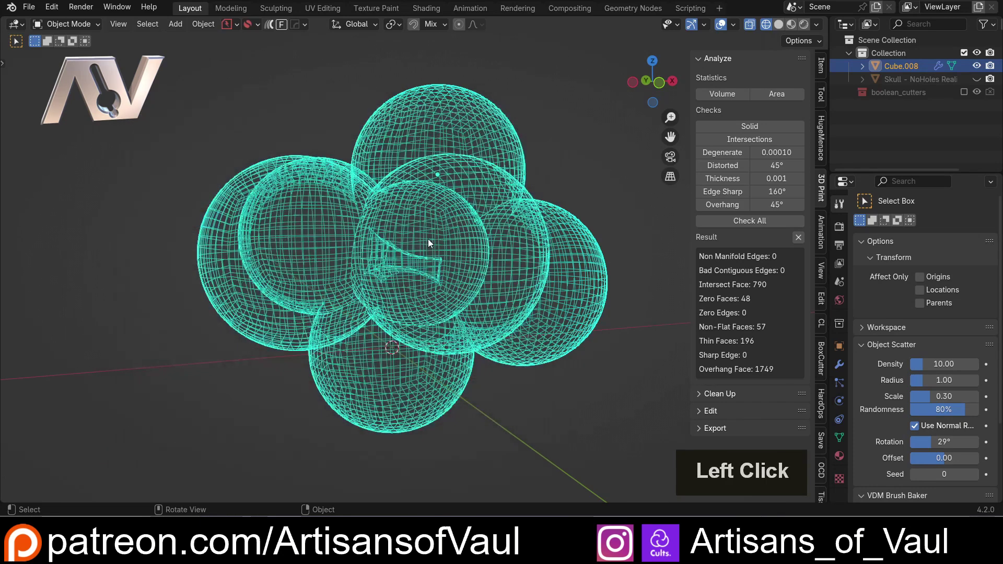
Run all 3D print checks on the sphere cluster, then deselect it.
click(736, 221)
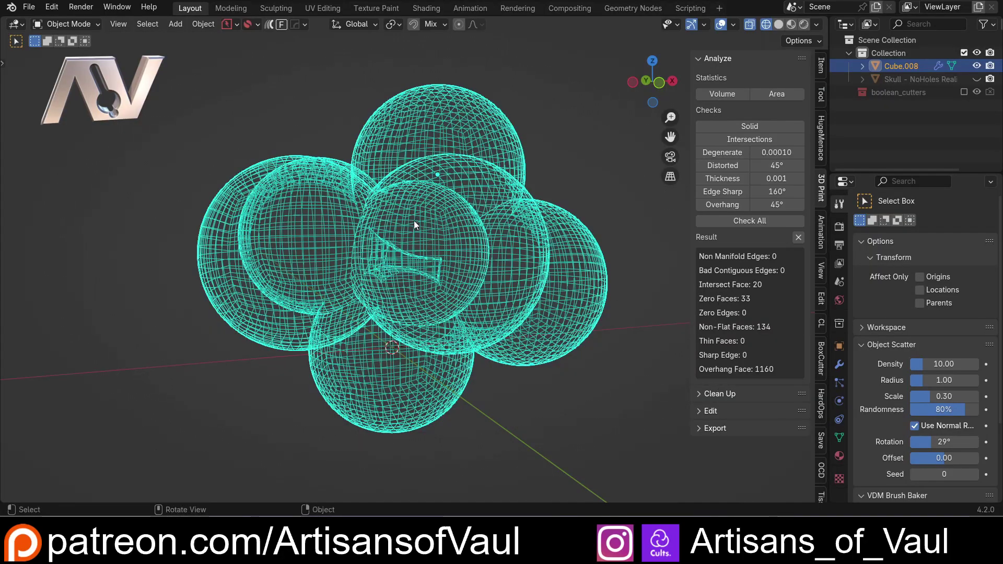
mouse_move(414, 225)
middle_down()
mouse_move(329, 254)
mouse_move(250, 258)
mouse_move(250, 250)
mouse_move(308, 243)
mouse_move(488, 234)
mouse_move(254, 234)
mouse_move(413, 233)
middle_up()
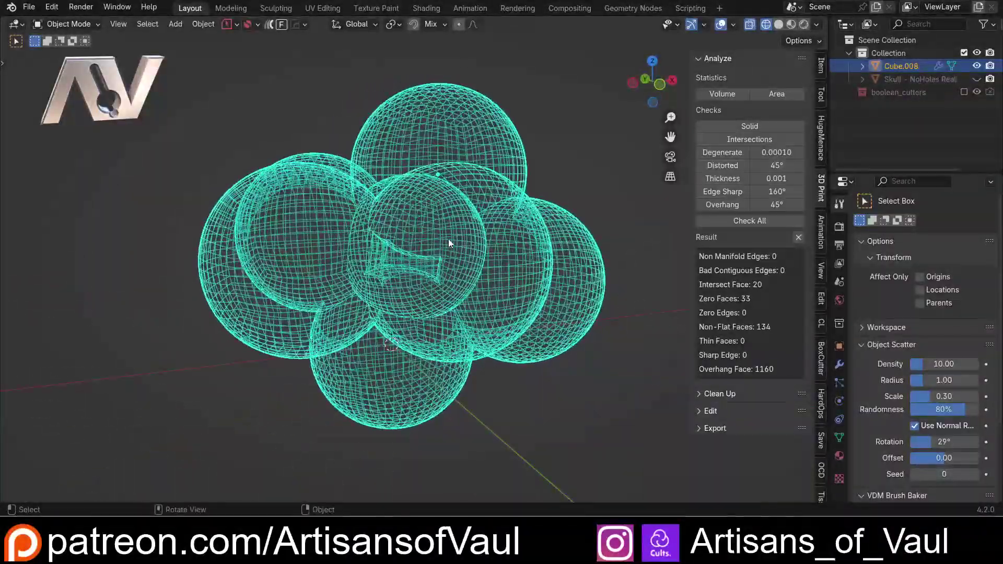
middle_drag(554, 258, 501, 230)
click(487, 222)
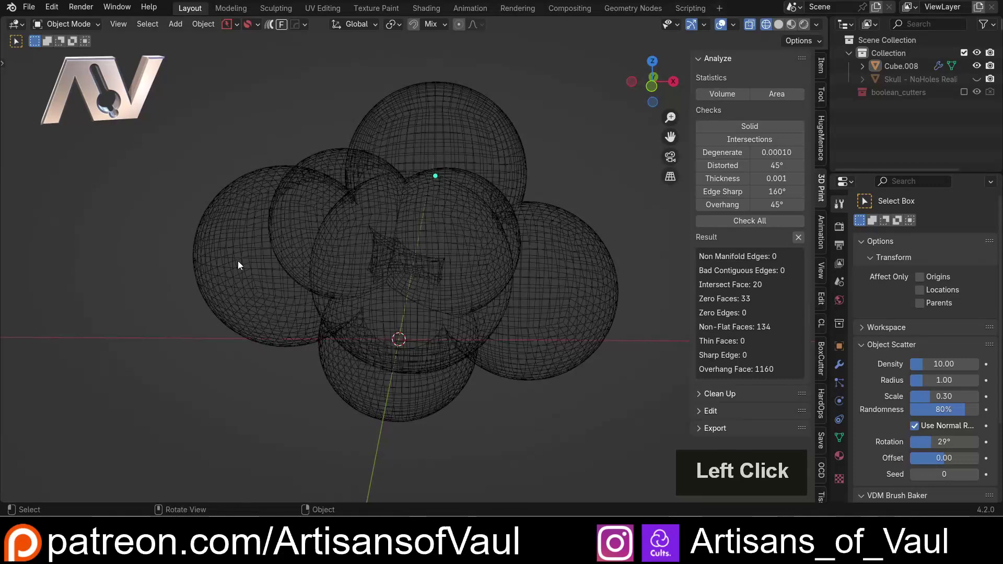
Add a cube and place it in the empty space beside the sphere cluster.
shift+middle_drag(237, 262, 463, 238)
key(shift+a)
mouse_move(471, 238)
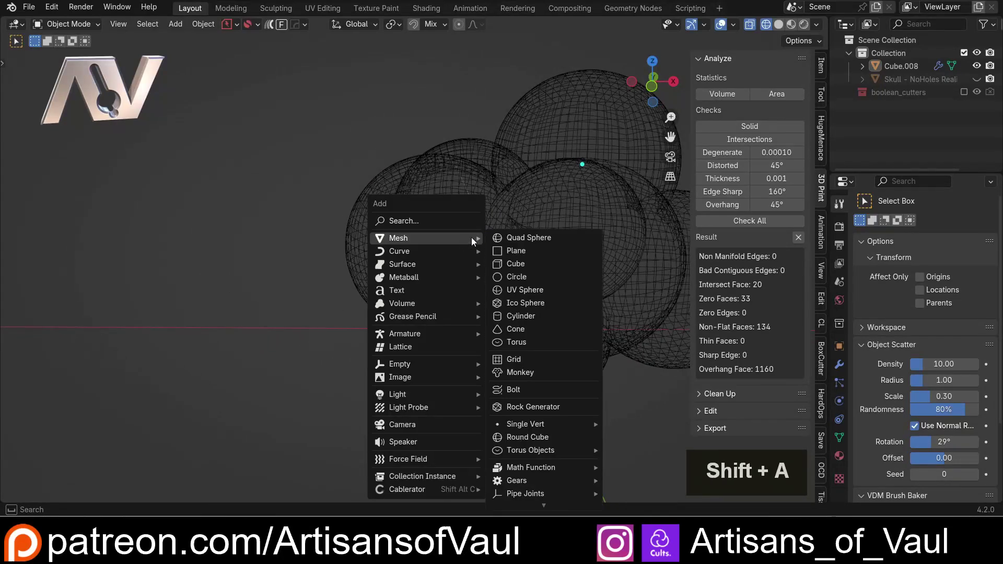
click(514, 265)
key(g)
click(203, 252)
Hollow the cube by subtracting a duplicate scaled down to less than half size at its centre.
shift+middle_drag(203, 252, 427, 230)
key(shift+d)
key(Escape)
key(s)
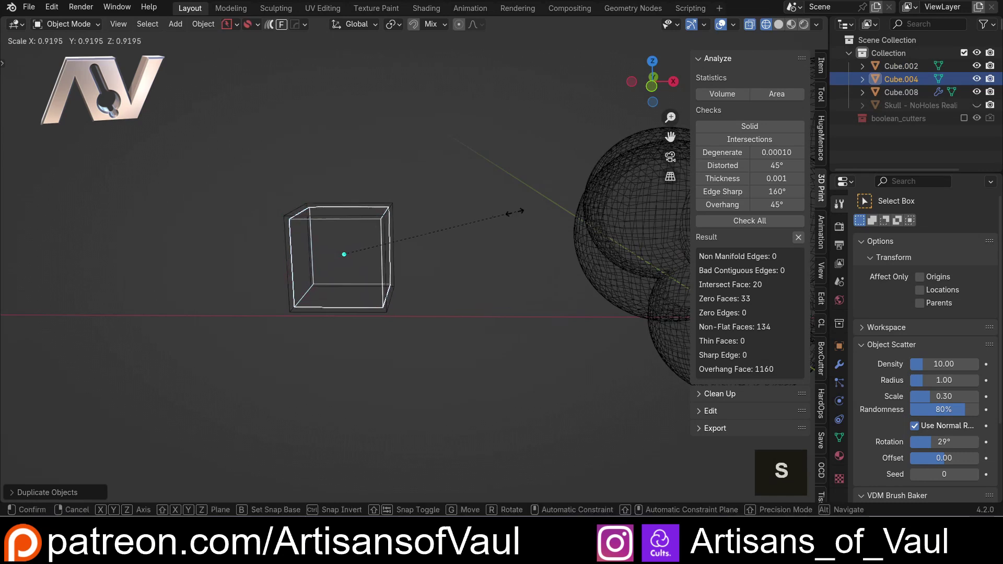
click(445, 230)
shift+click(364, 214)
key(ctrl+shift+minus)
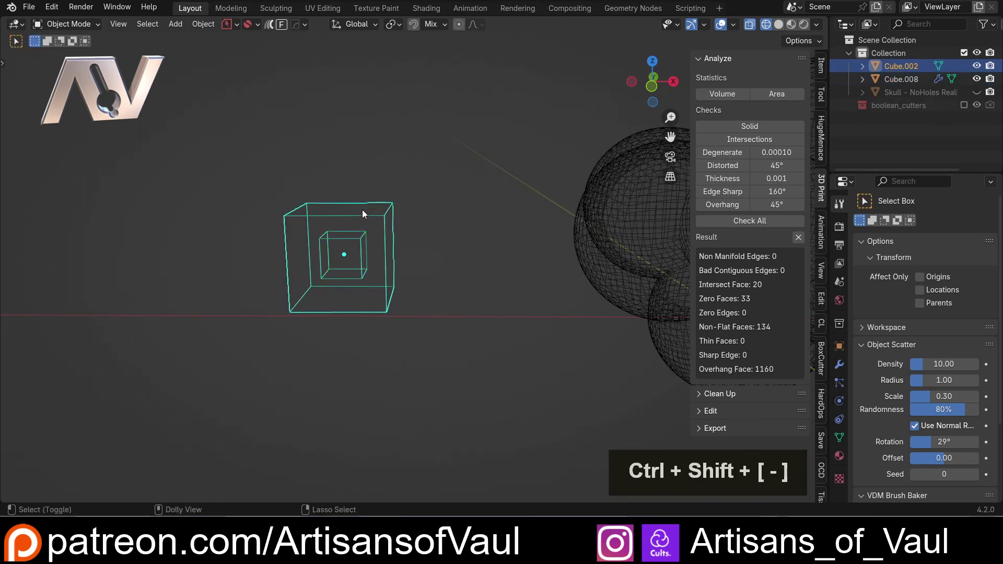
Run all 3D print checks on the hollow cube.
scroll(358, 205, up, 4)
shift+middle_drag(341, 237, 418, 246)
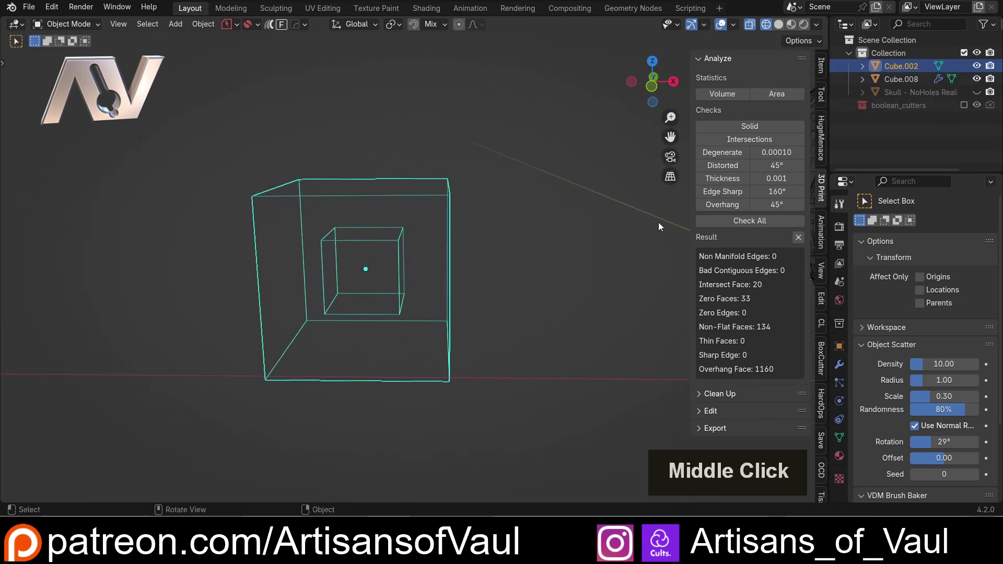
click(746, 221)
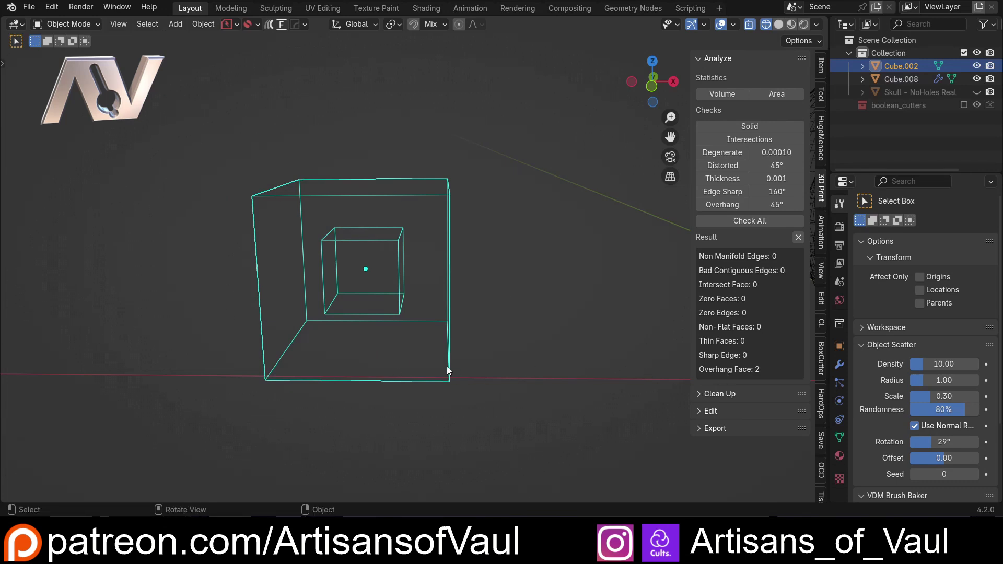
Select the hollow cube's overhang faces from the check results, inspect them in wireframe, and return to solid Object Mode.
middle_drag(447, 366, 458, 315)
key(shift+z)
key(Tab)
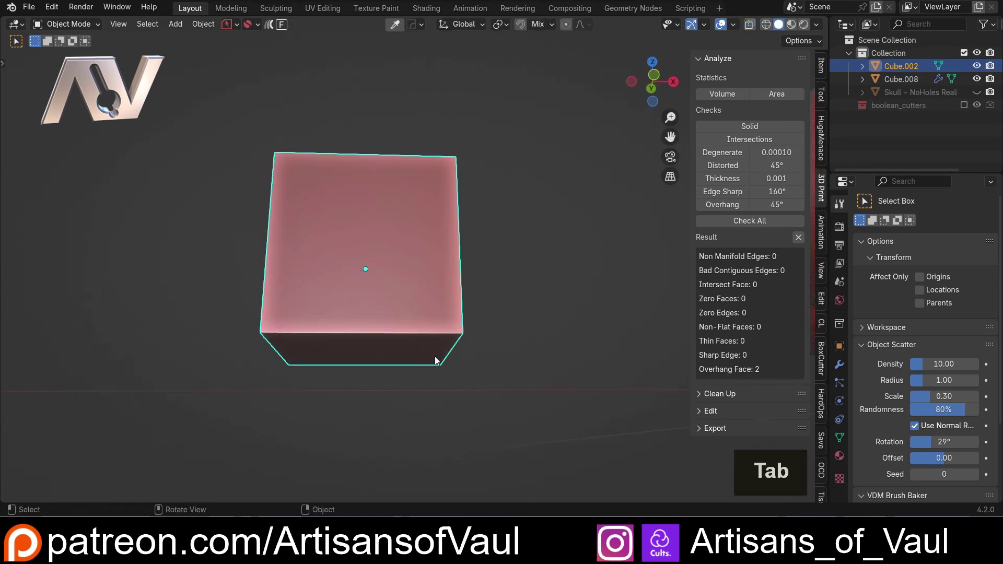
click(750, 370)
key(shift+z)
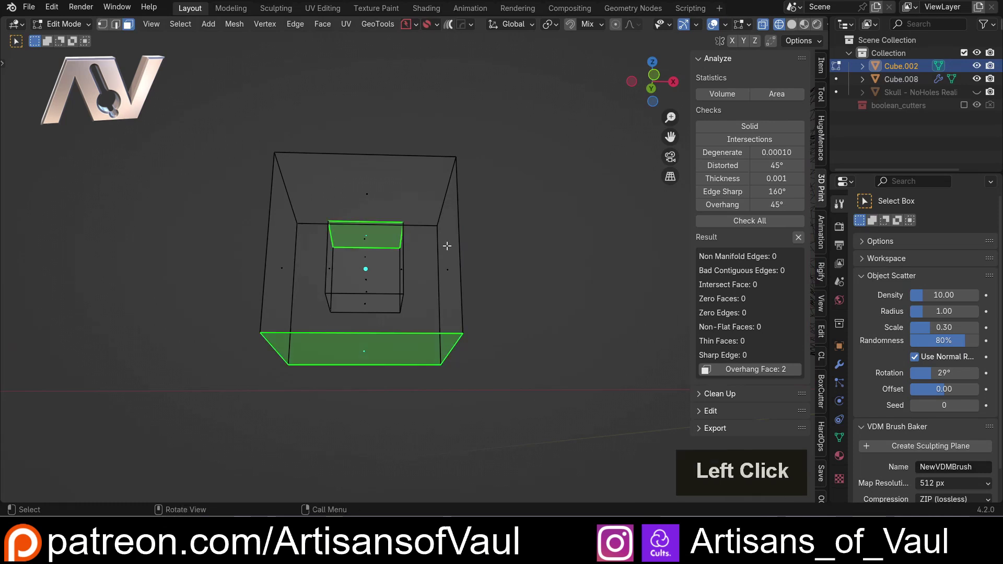
mouse_move(460, 248)
middle_down()
mouse_move(433, 311)
mouse_move(463, 297)
middle_up()
key(Tab)
click(481, 220)
scroll(481, 223, down, 4)
key(shift+z)
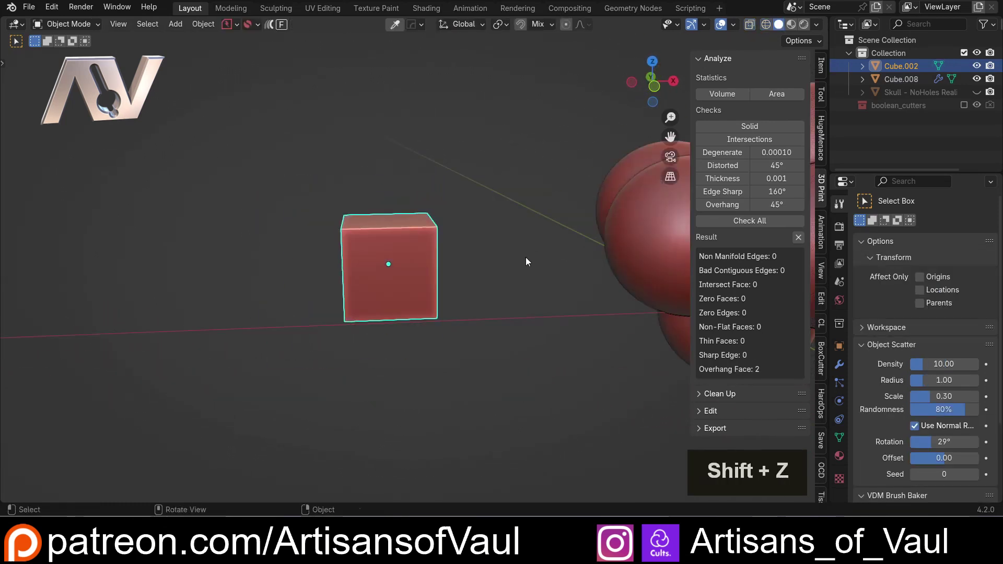
Delete the hollow cube and the sphere cluster.
shift+middle_drag(526, 257, 253, 247)
scroll(315, 246, down, 3)
shift+middle_drag(314, 247, 173, 255)
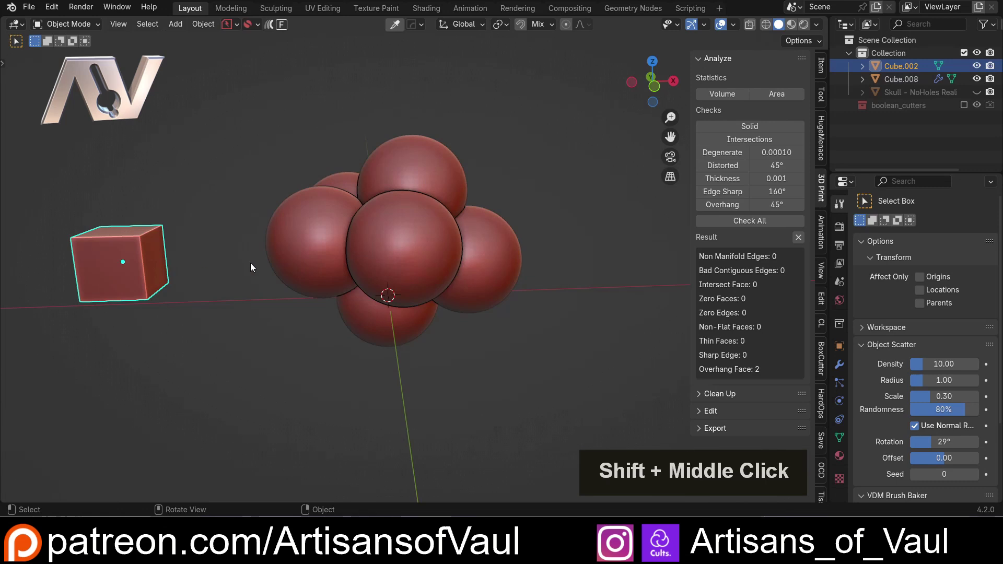
key(Delete)
click(394, 256)
key(Delete)
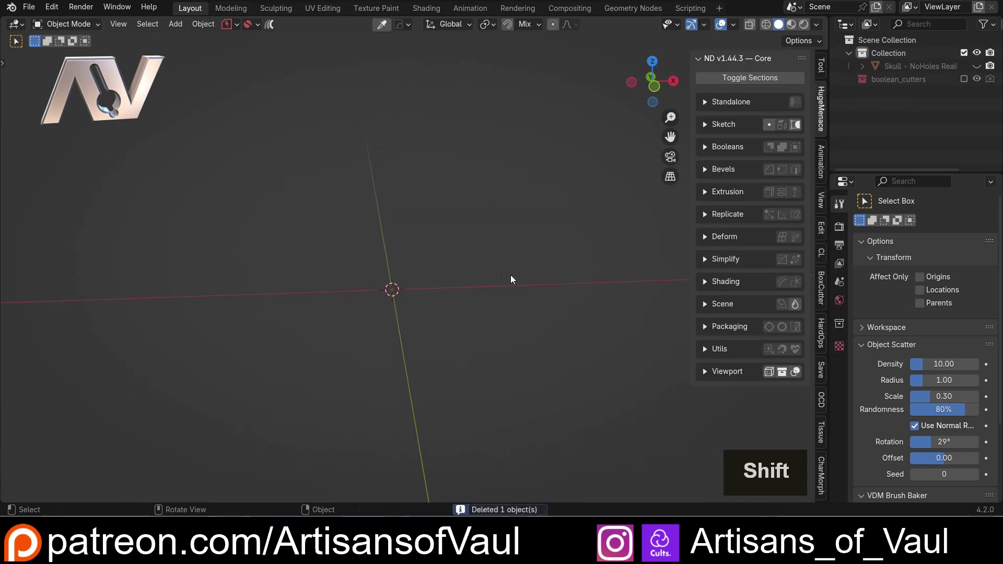
Unhide the skull model and hide the sidebar to free up the viewport.
shift+middle_drag(511, 279, 482, 279)
click(977, 66)
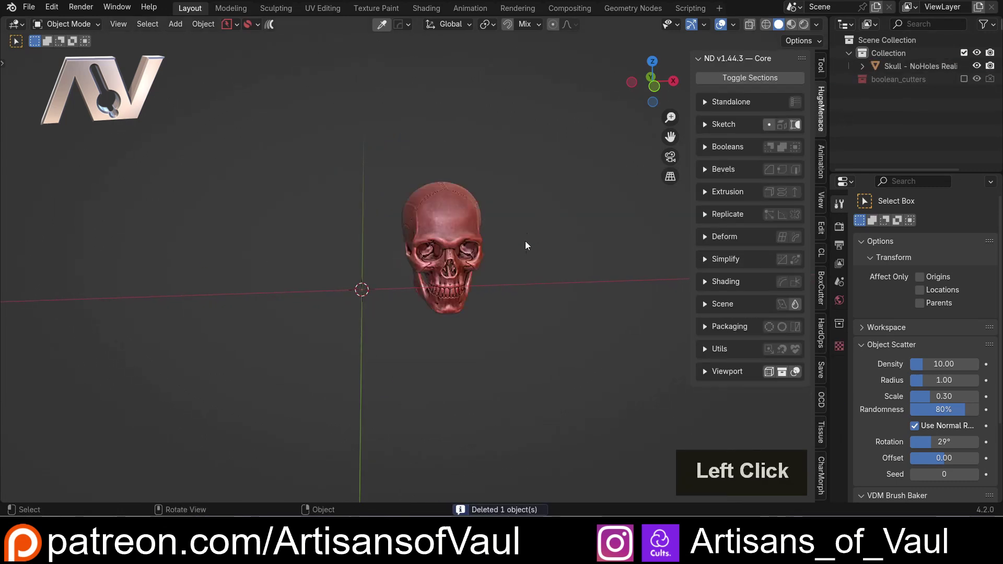
scroll(525, 246, up, 1)
key(n)
scroll(507, 260, up, 2)
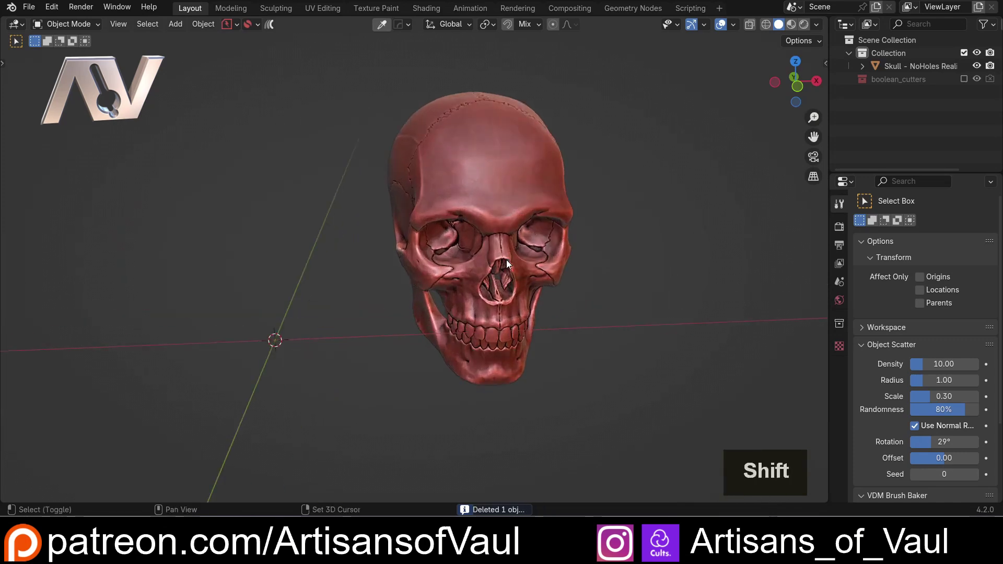
scroll(421, 256, up, 2)
middle_drag(421, 255, 469, 235)
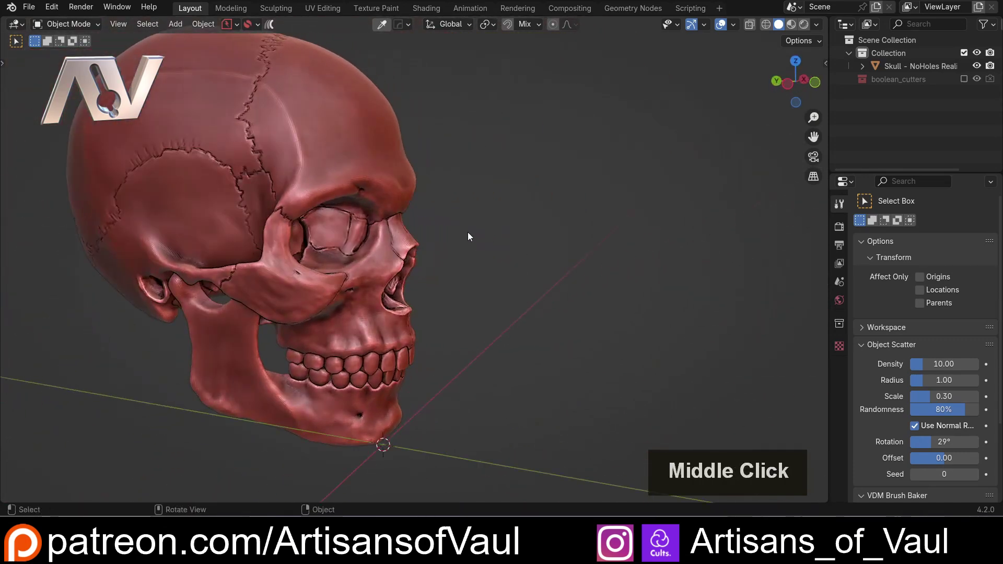
scroll(306, 204, down, 2)
Select the skull and examine its internal cavity in wireframe from the side and front, then restore solid shading.
click(325, 203)
mouse_move(325, 203)
middle_down()
mouse_move(406, 221)
mouse_move(497, 193)
mouse_move(424, 239)
mouse_move(290, 242)
mouse_move(253, 218)
mouse_move(179, 211)
mouse_move(430, 203)
middle_up()
scroll(375, 212, up, 2)
key(shift+z)
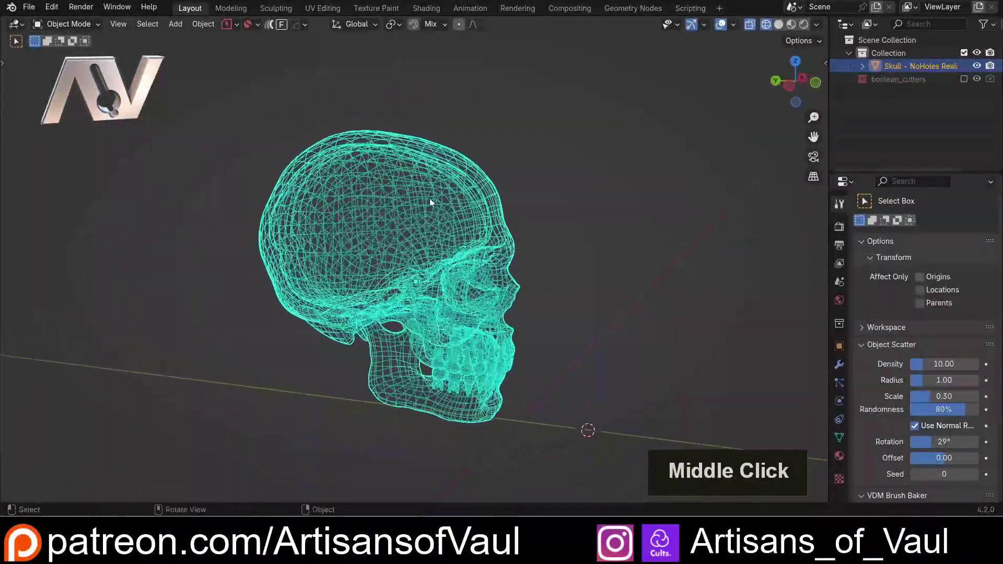
middle_drag(503, 230, 385, 178)
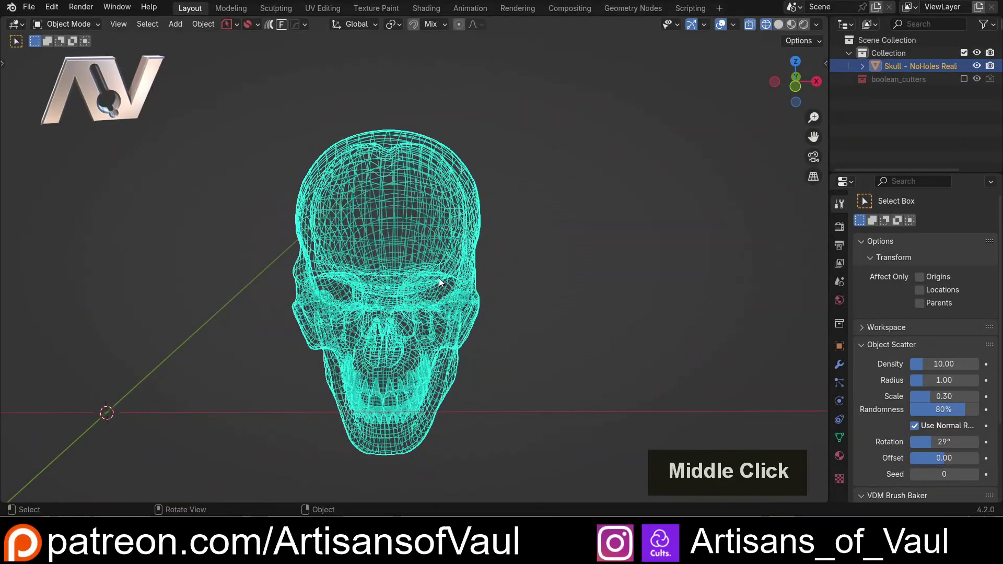
mouse_move(428, 278)
middle_down()
mouse_move(260, 269)
mouse_move(342, 275)
mouse_move(543, 252)
middle_up()
key(shift+z)
scroll(484, 256, down, 3)
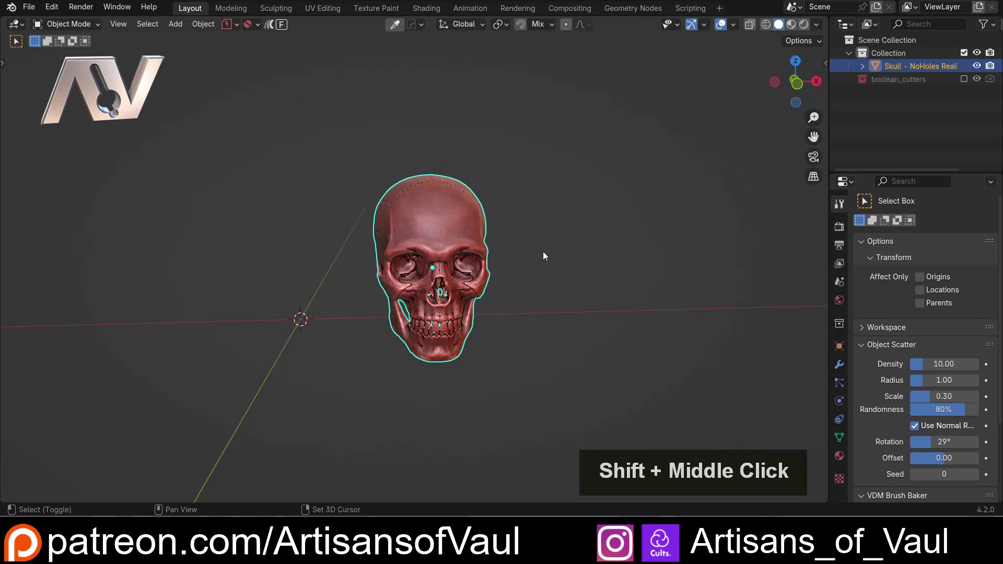
Duplicate the skull and move the copy about -6.24 along the X axis.
key(shift+d)
key(x)
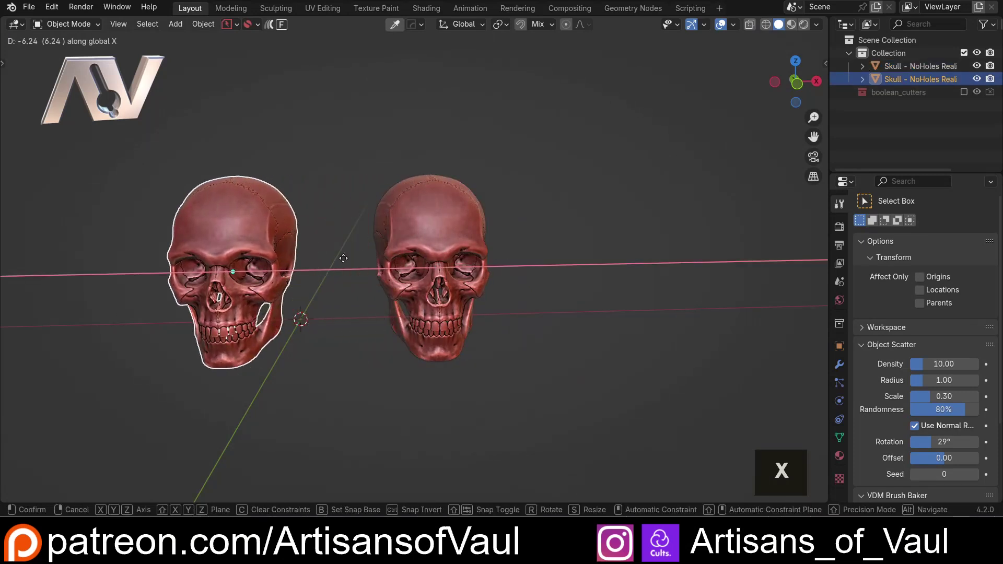
click(343, 259)
shift+middle_drag(344, 258, 424, 227)
scroll(431, 204, up, 2)
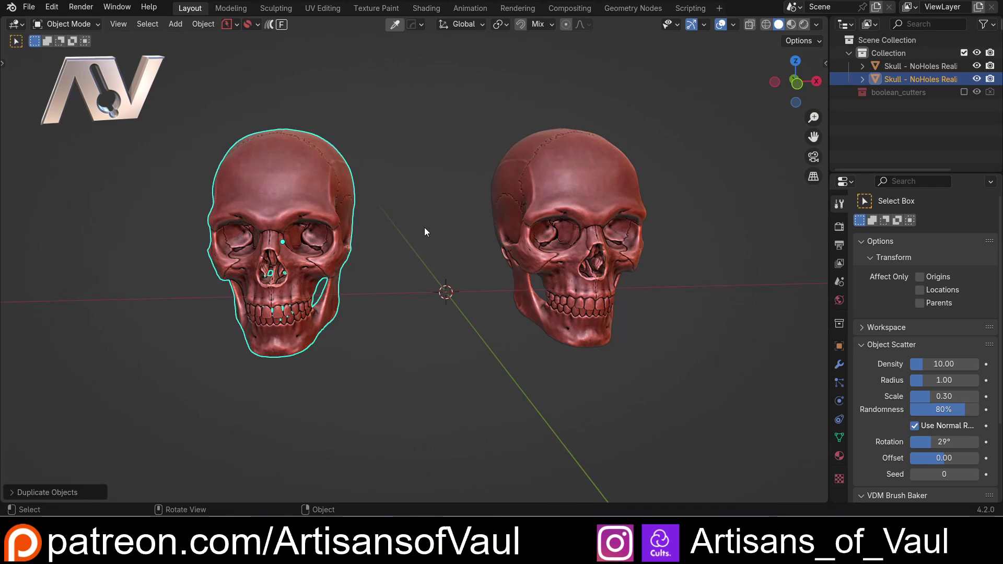
Examine the duplicated skull up close from the front and from an angled view.
shift+middle_drag(411, 244, 476, 268)
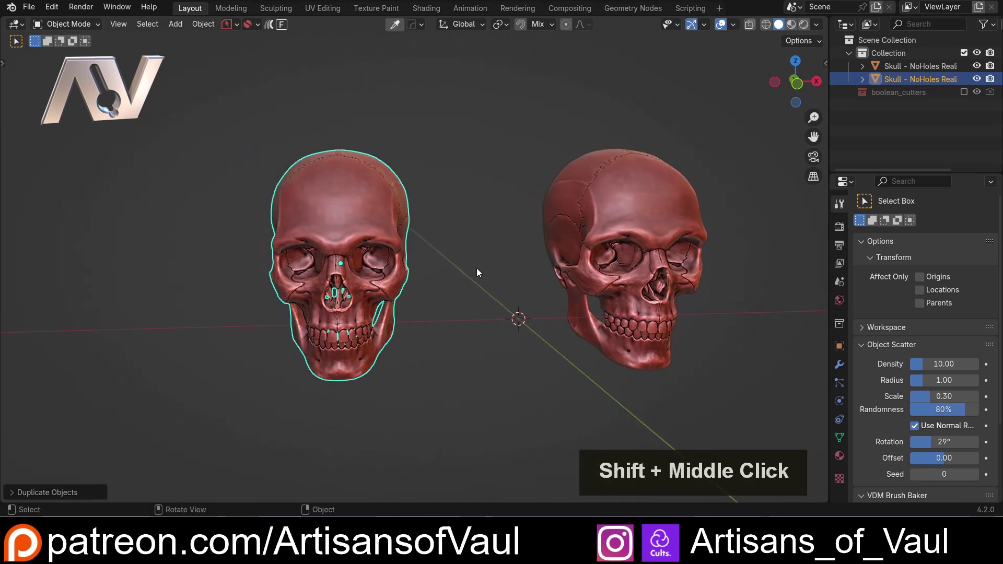
scroll(477, 269, up, 1)
click(464, 241)
double_click(399, 241)
shift+middle_drag(399, 240, 461, 265)
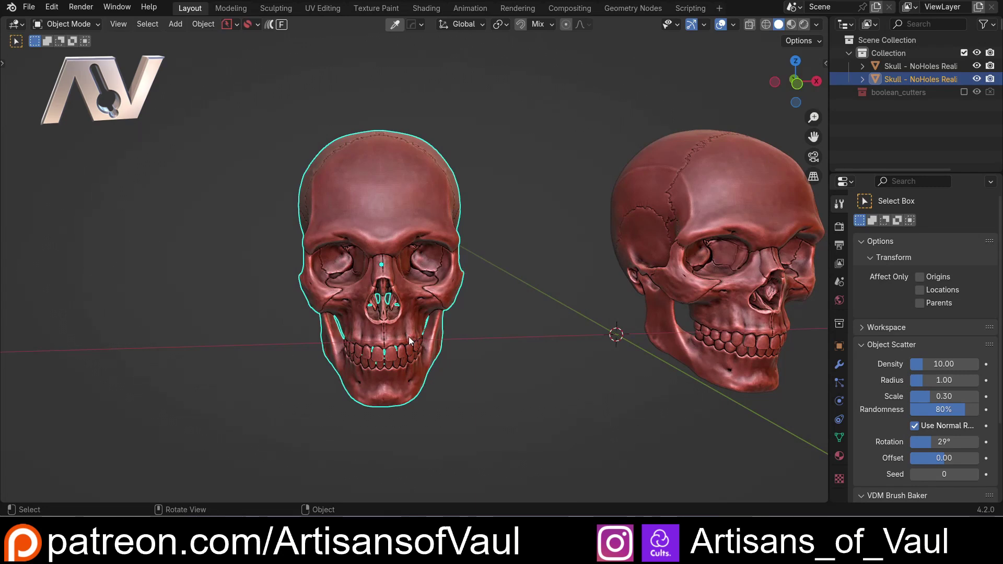
scroll(387, 343, up, 2)
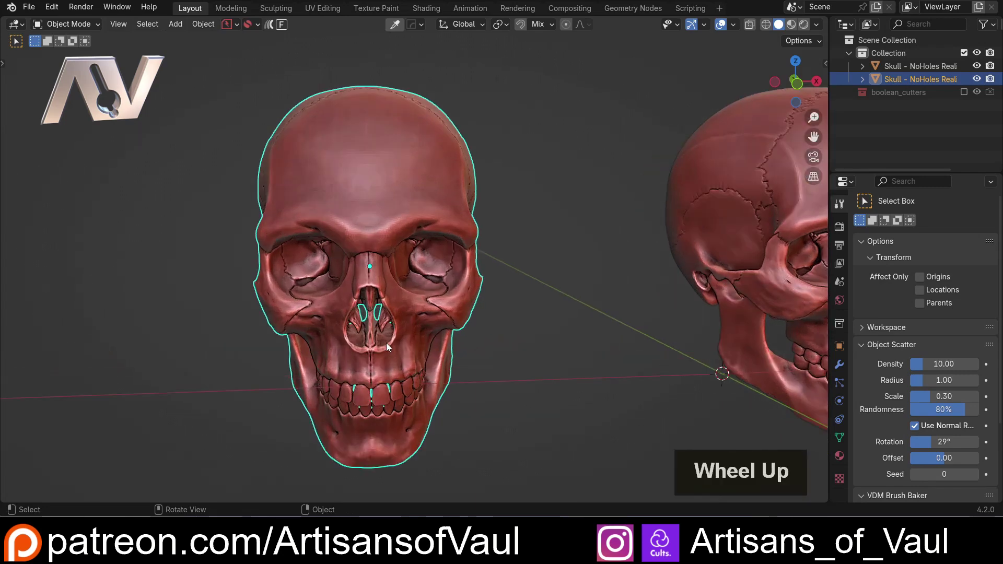
scroll(386, 343, down, 2)
middle_drag(386, 343, 450, 349)
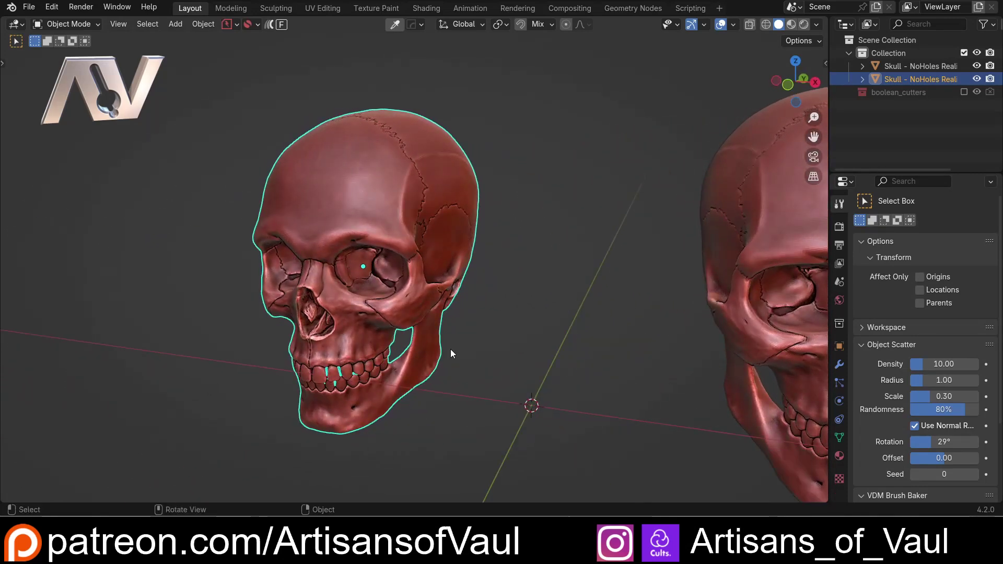
middle_drag(386, 345, 428, 347)
Open the duplicated skull in edge editing, switch to wireframe shading, and clear the edge selection.
click(462, 221)
key(Tab)
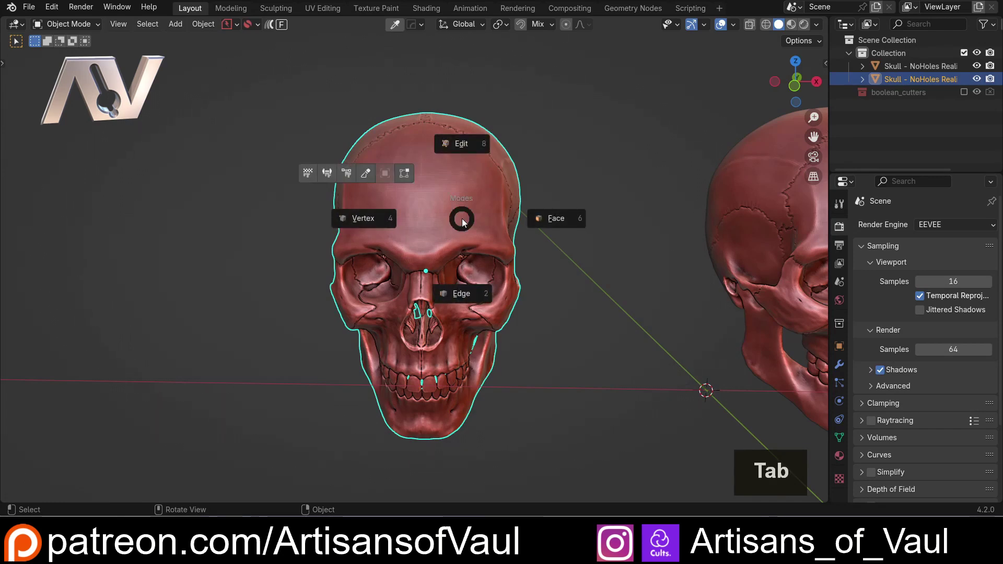
click(455, 294)
middle_drag(502, 217, 522, 182)
key(shift+z)
click(608, 193)
Examine the wireframe cavity inside the duplicated skull from the front, above and the side.
scroll(571, 202, up, 2)
middle_drag(338, 378, 387, 353)
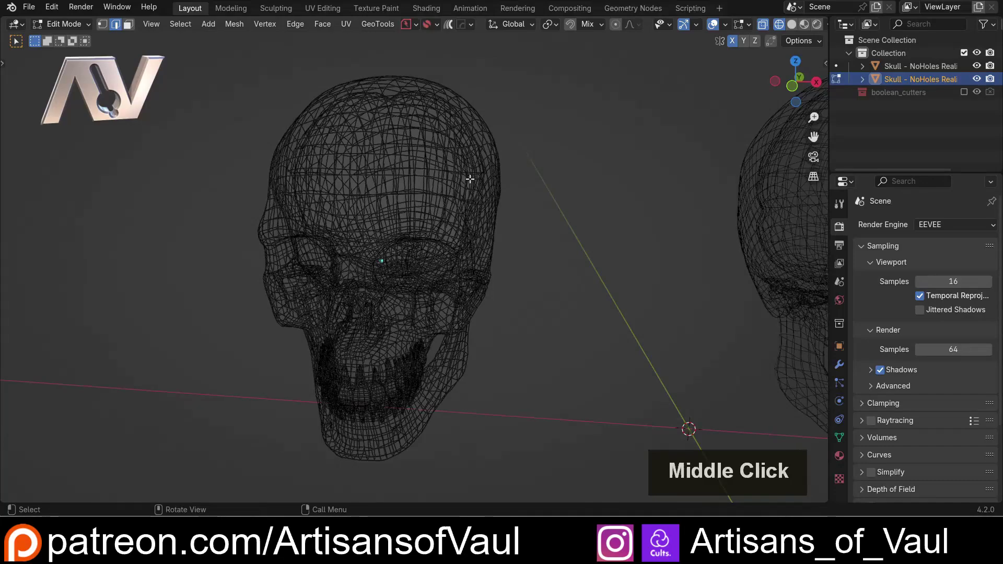
mouse_move(470, 179)
middle_down()
mouse_move(444, 180)
mouse_move(481, 191)
middle_up()
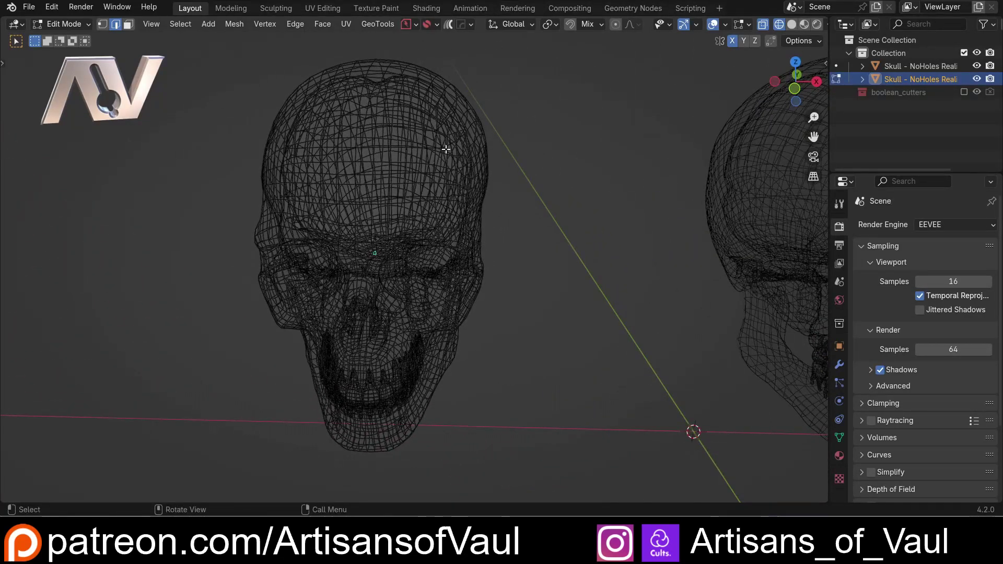
middle_drag(446, 150, 396, 90)
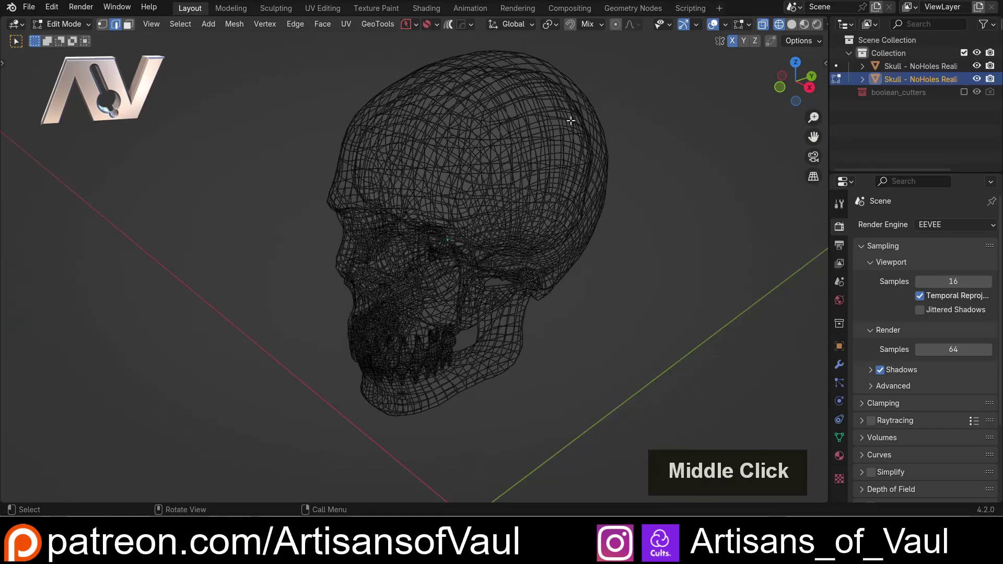
middle_drag(481, 253, 420, 222)
middle_drag(470, 223, 387, 222)
scroll(388, 222, up, 4)
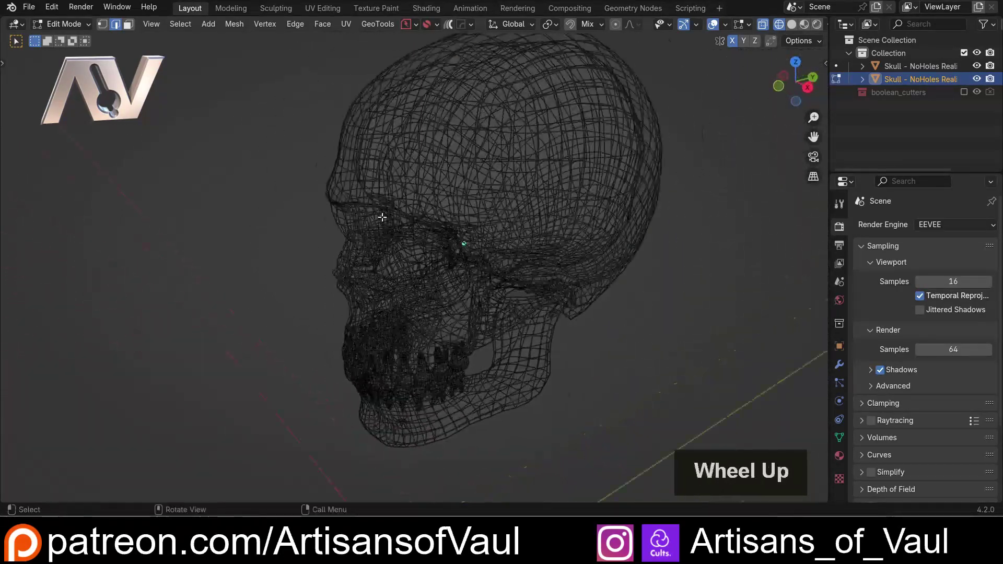
Select the whole skull mesh and inspect the gap between the outer surface and the internal cavity up close.
shift+middle_drag(460, 245, 600, 276)
key(a)
shift+middle_drag(600, 276, 601, 278)
shift+middle_drag(681, 211, 583, 218)
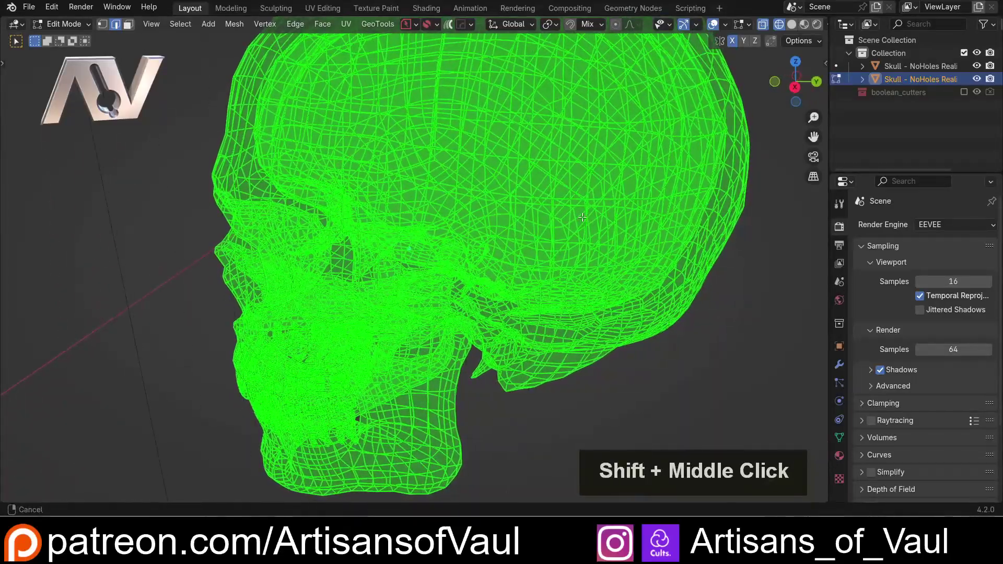
scroll(498, 239, up, 5)
mouse_move(308, 174)
shift+middle_down()
mouse_move(397, 198)
mouse_move(500, 188)
mouse_move(544, 196)
shift+middle_up()
scroll(398, 199, down, 4)
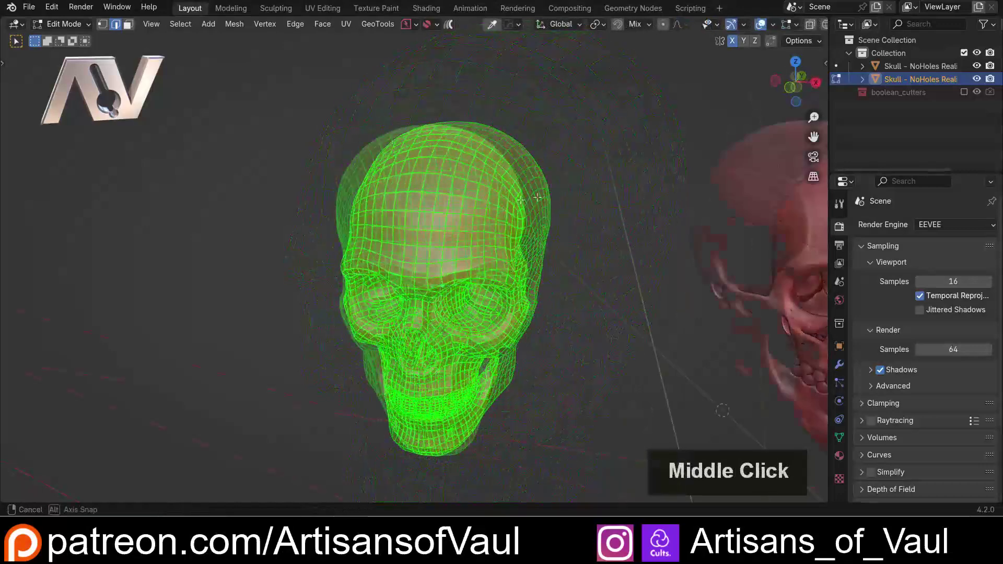
Clear the selection, separate the duplicated skull's mesh by loose parts, and look over the resulting object list.
key(shift+z)
click(553, 201)
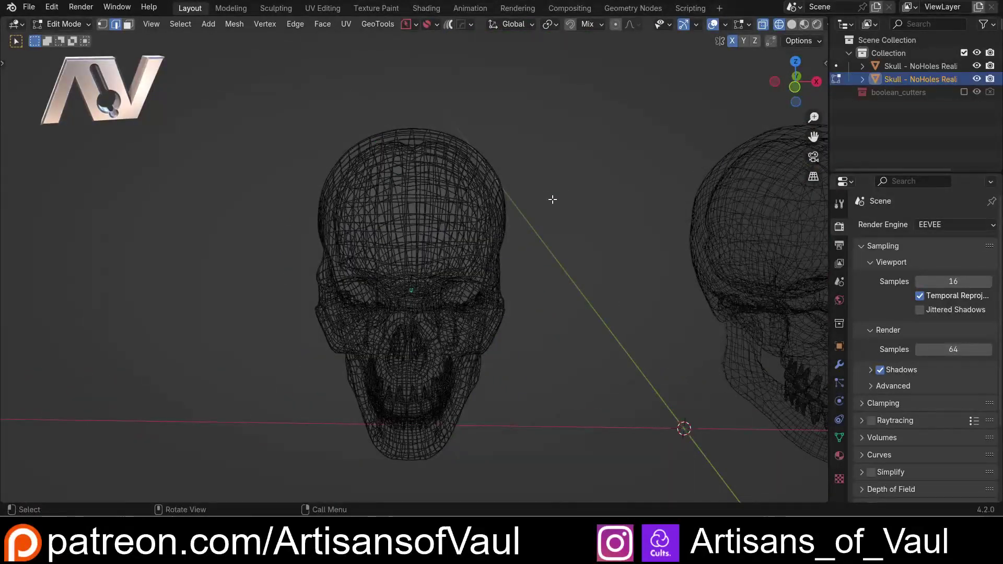
key(p)
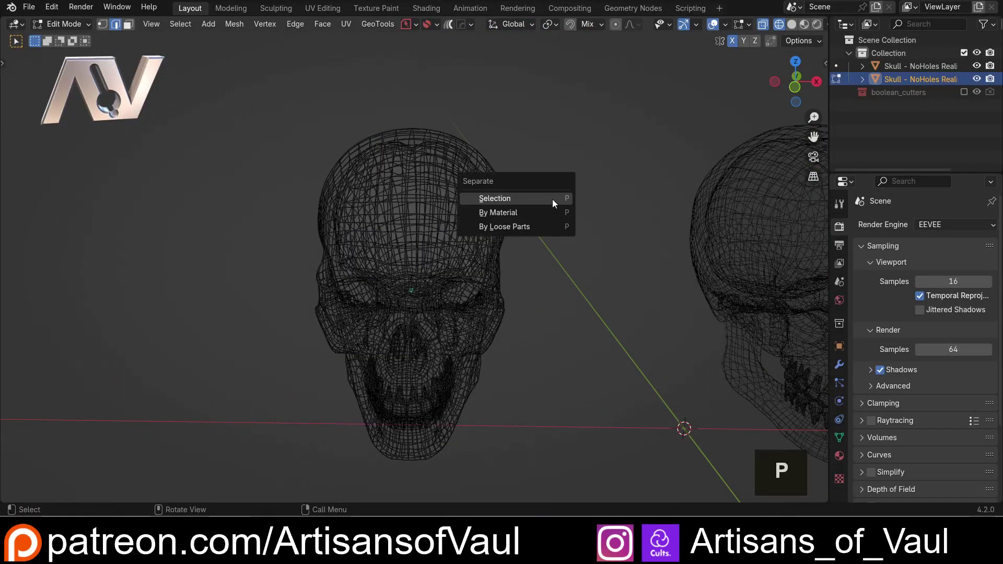
click(538, 227)
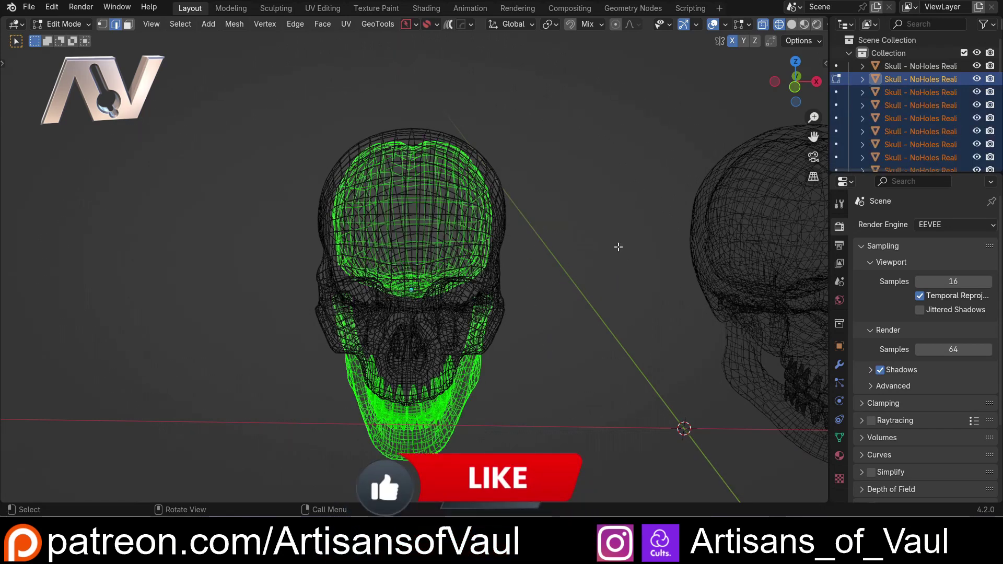
scroll(915, 89, down, 2)
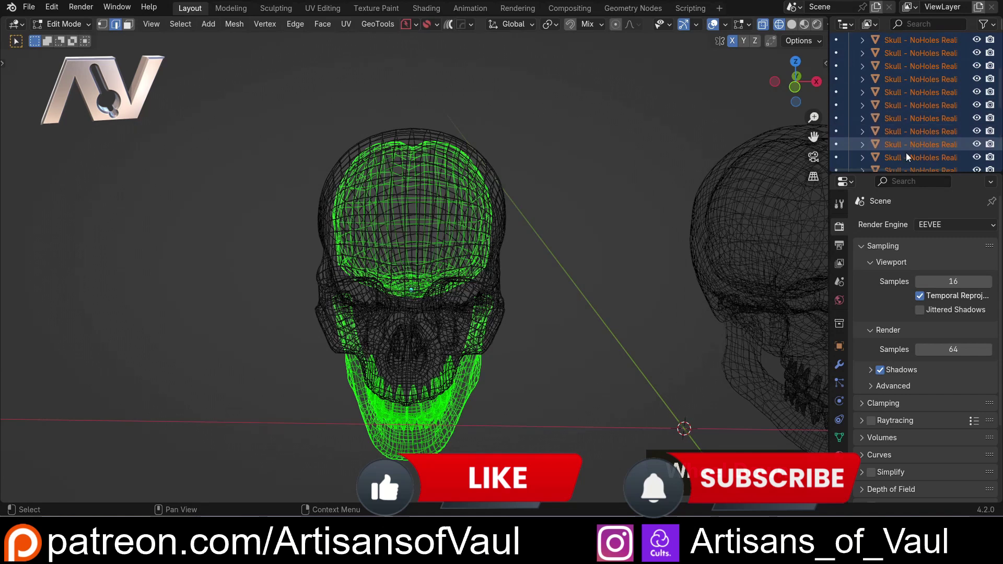
scroll(910, 130, up, 2)
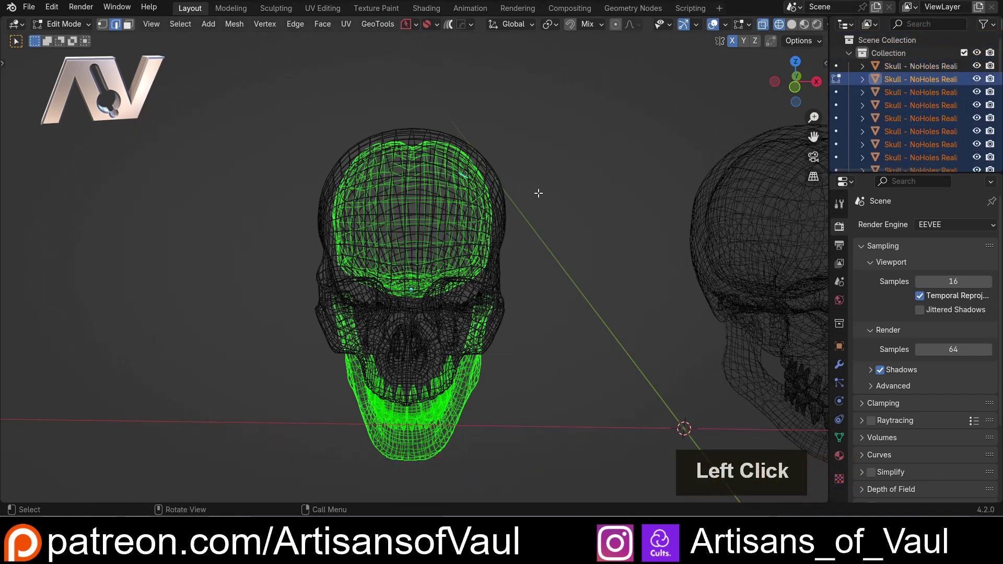
Return to Object Mode, move the separated inner cavity mesh out of the skull, and delete it.
key(Tab)
click(450, 163)
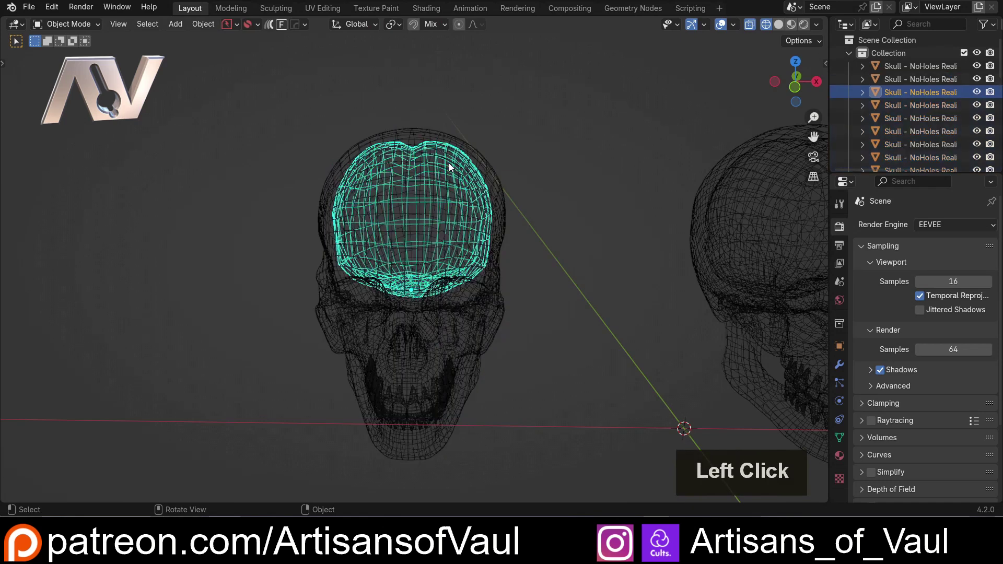
key(g)
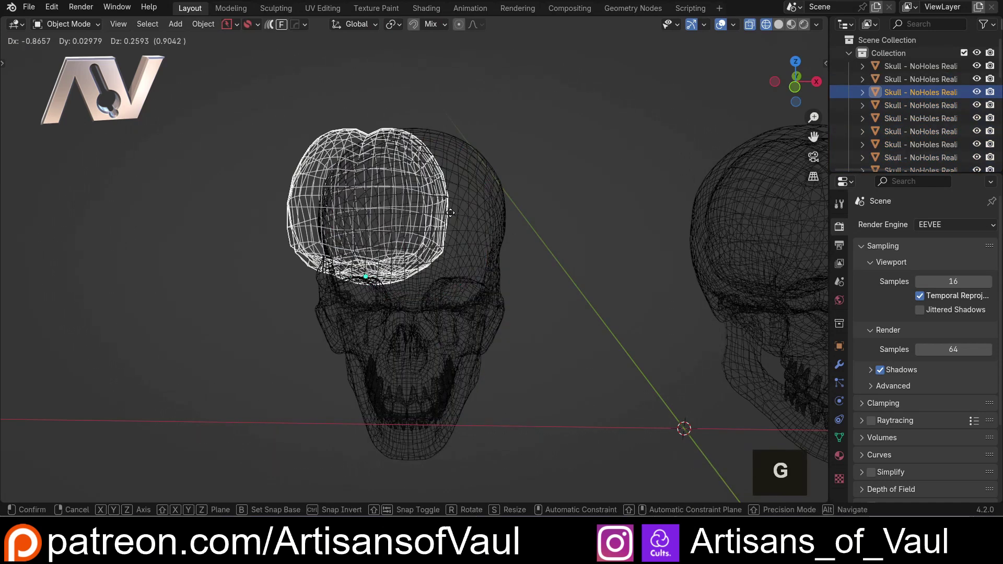
click(297, 208)
key(shift+z)
mouse_move(316, 243)
middle_down()
mouse_move(328, 224)
mouse_move(189, 206)
mouse_move(199, 205)
mouse_move(148, 220)
mouse_move(336, 204)
mouse_move(241, 215)
middle_up()
key(Delete)
Select the duplicated skull's cranium and examine its interior in wireframe, then restore solid shading.
click(396, 219)
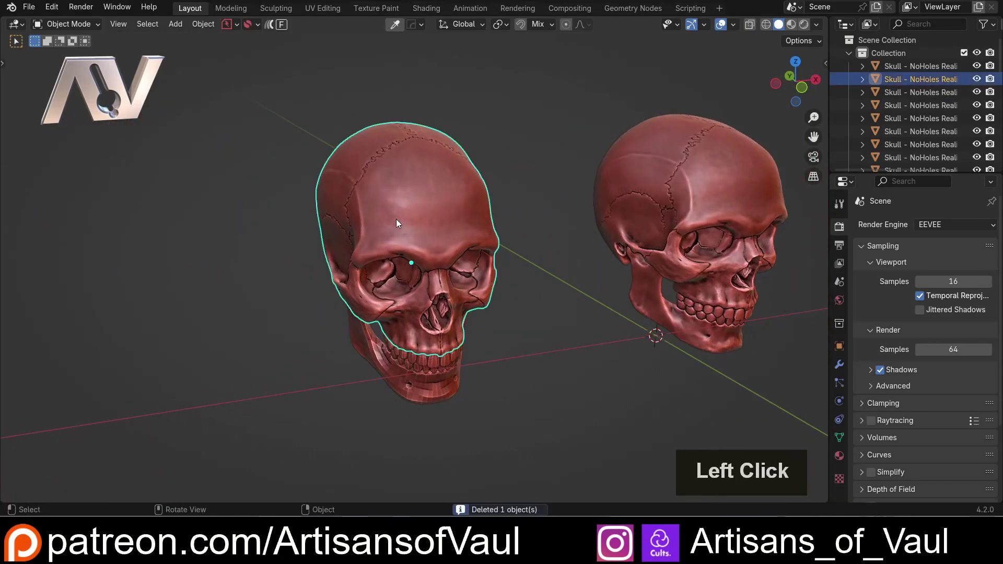
scroll(403, 224, up, 2)
key(shift+z)
shift+middle_drag(378, 221, 368, 261)
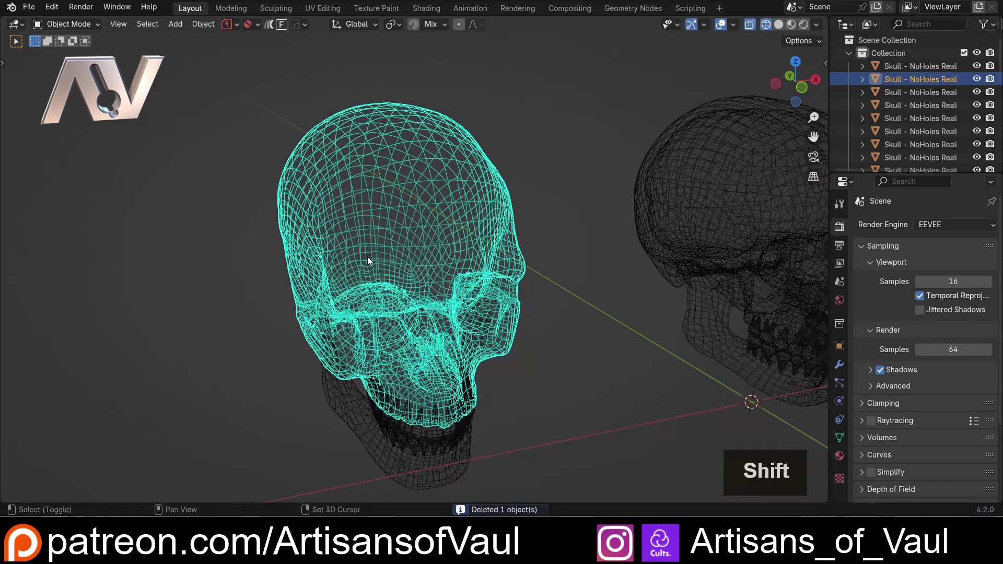
key(shift+z)
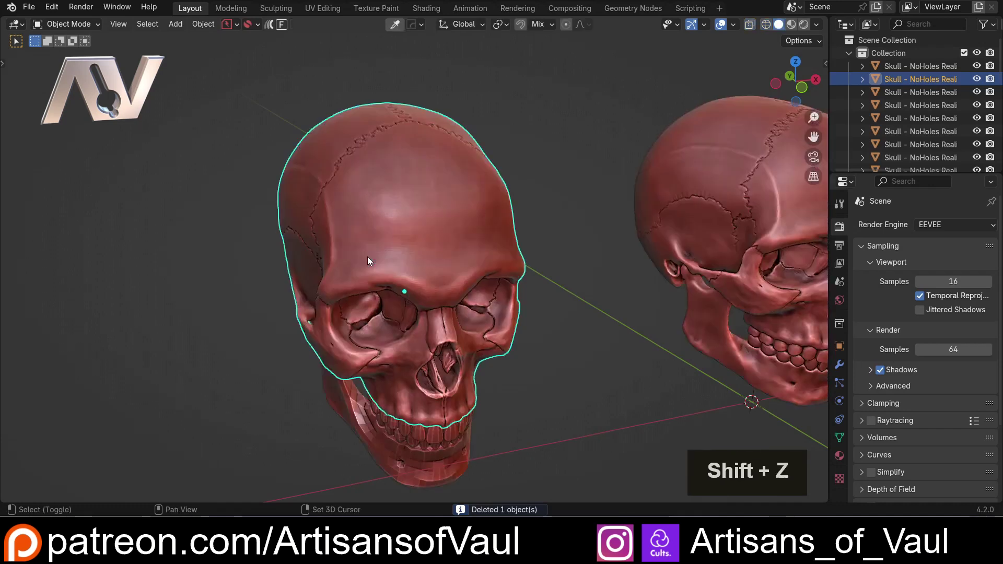
Select the original skull, bring its face into close view, and open it in face editing.
scroll(368, 260, down, 3)
mouse_move(368, 260)
middle_down()
mouse_move(449, 286)
mouse_move(435, 269)
middle_up()
shift+middle_drag(493, 278, 466, 271)
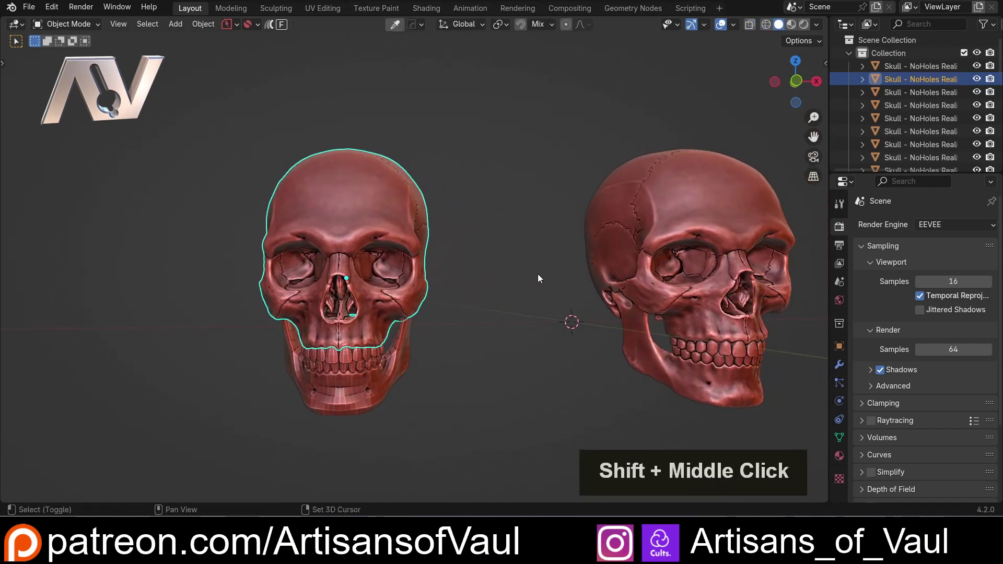
middle_drag(539, 277, 441, 296)
click(549, 285)
scroll(425, 262, up, 6)
scroll(431, 315, down, 2)
scroll(444, 295, down, 1)
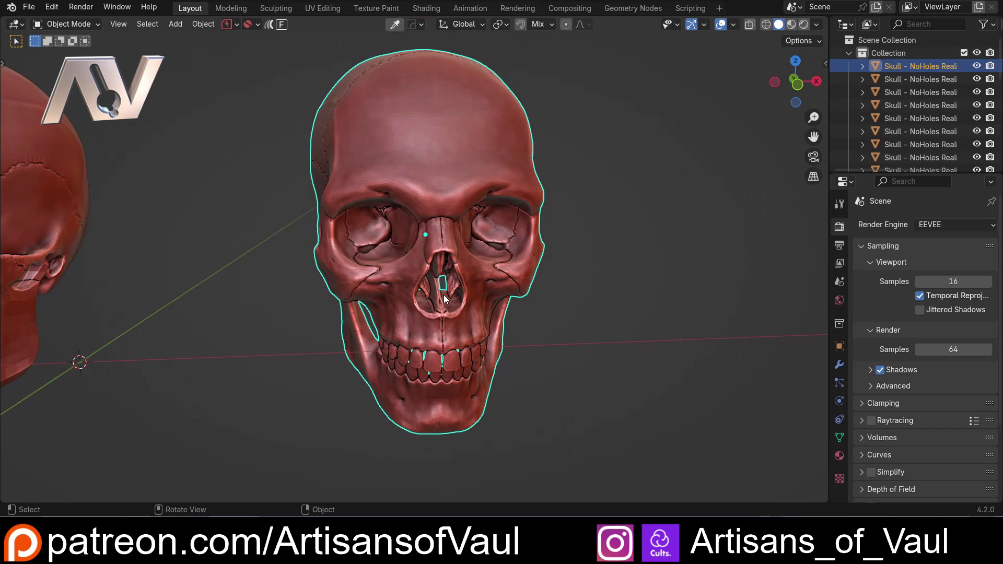
key(Tab)
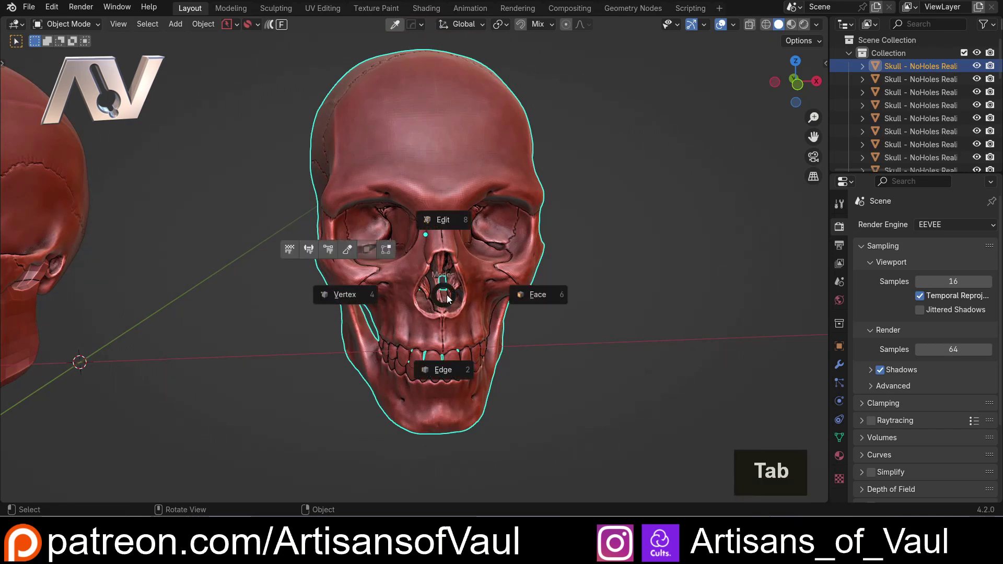
click(520, 295)
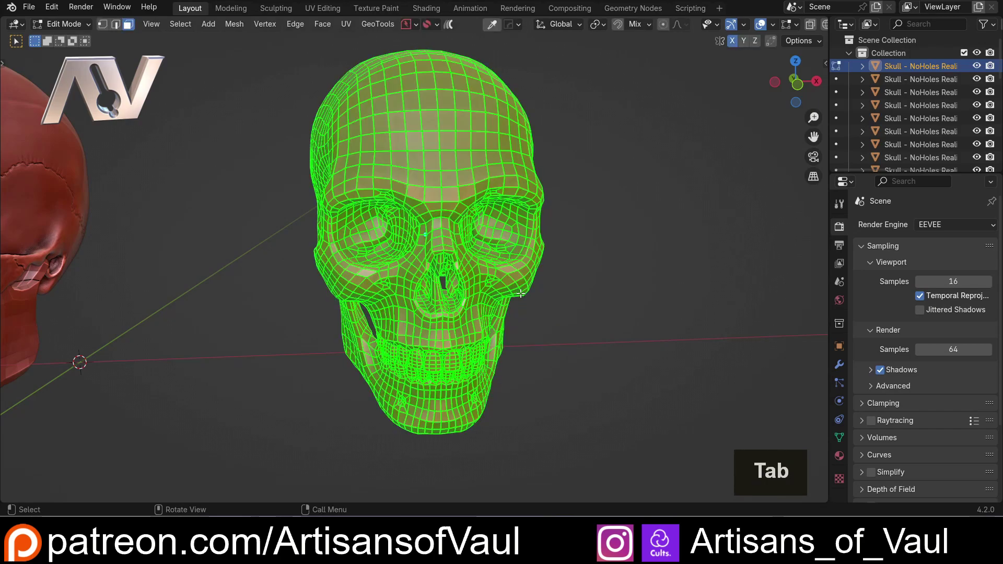
Select a face on an upper front tooth of the original skull and inspect the teeth in wireframe and solid shading.
middle_drag(463, 364, 460, 360)
scroll(583, 325, up, 4)
click(436, 305)
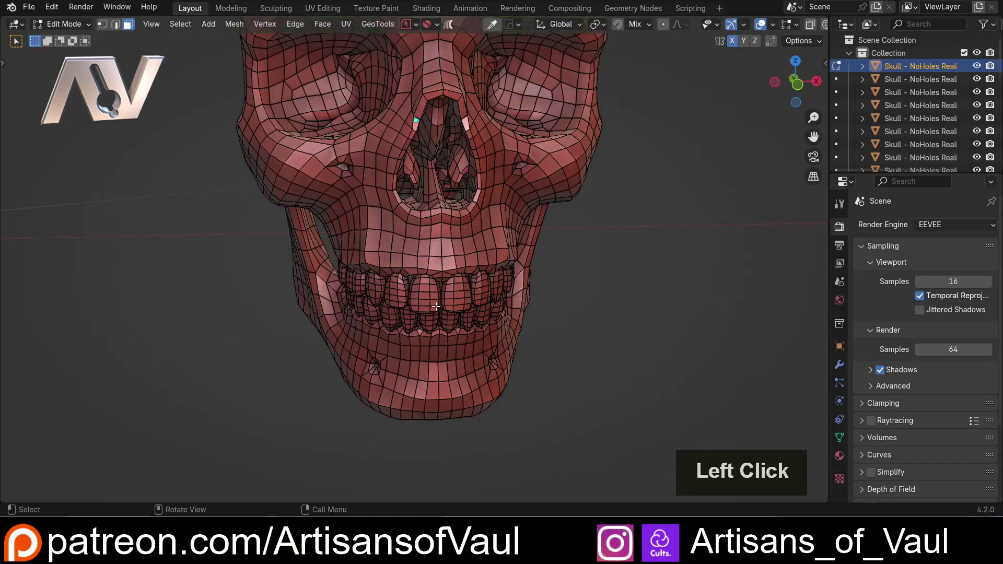
mouse_move(436, 304)
middle_down()
mouse_move(449, 264)
mouse_move(428, 323)
mouse_move(510, 293)
mouse_move(439, 300)
middle_up()
scroll(437, 302, up, 3)
key(shift+z)
key(shift+z)
scroll(449, 202, down, 6)
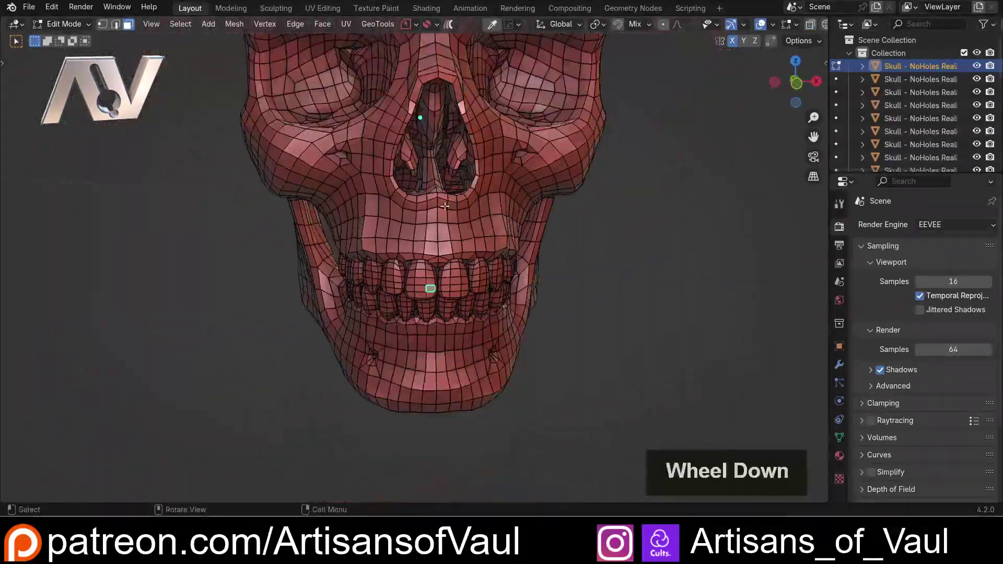
Return to Object Mode and select individual upper teeth on the duplicated skull to check that they are separate parts.
key(Tab)
shift+middle_drag(415, 148, 281, 244)
click(278, 242)
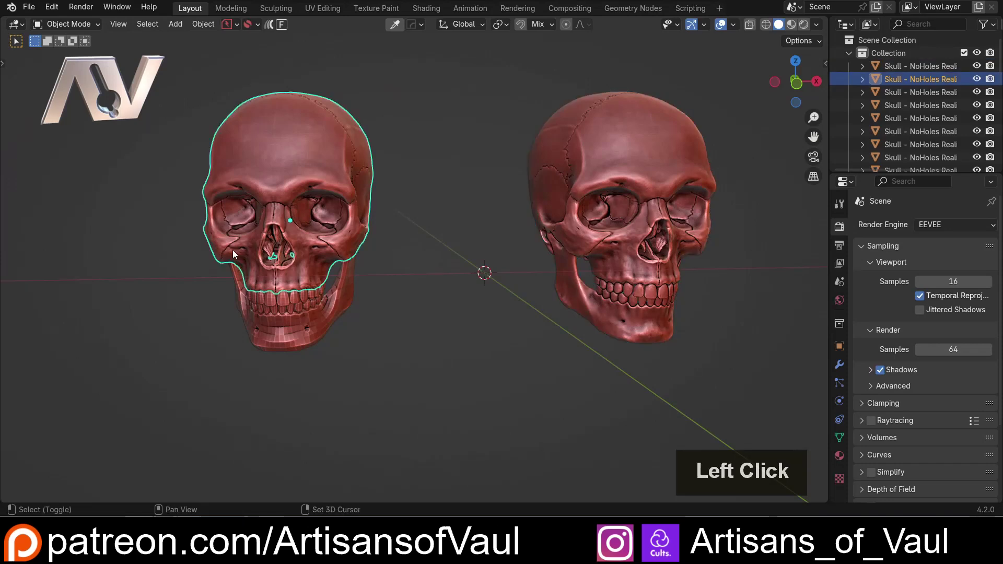
scroll(361, 247, up, 5)
middle_drag(360, 251, 425, 267)
click(459, 268)
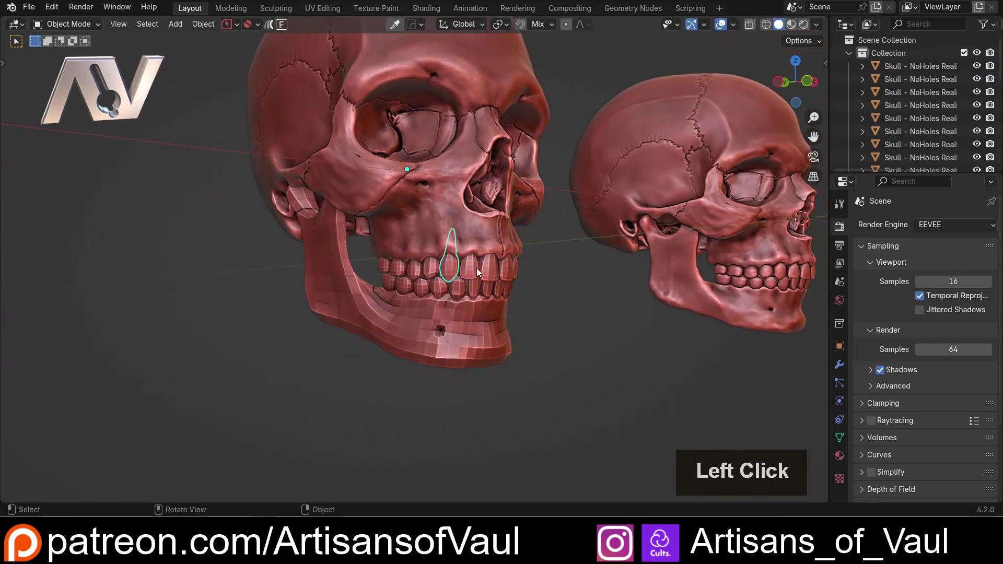
double_click(511, 268)
middle_drag(519, 271, 499, 266)
click(500, 266)
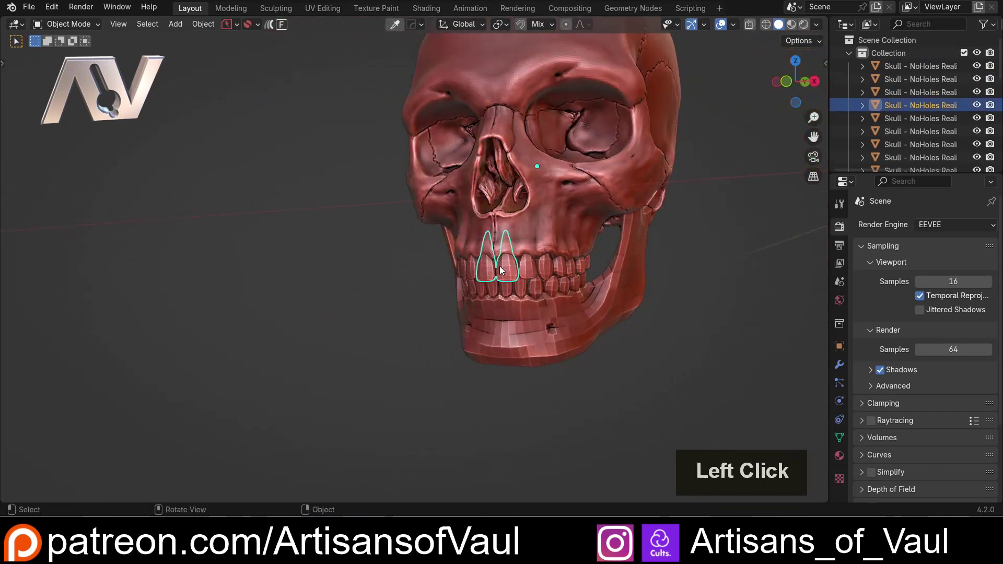
Select the duplicated skull's separated upper teeth together with the cranium and join them into one object.
double_click(544, 269)
shift+middle_drag(562, 269, 462, 259)
shift+click(441, 268)
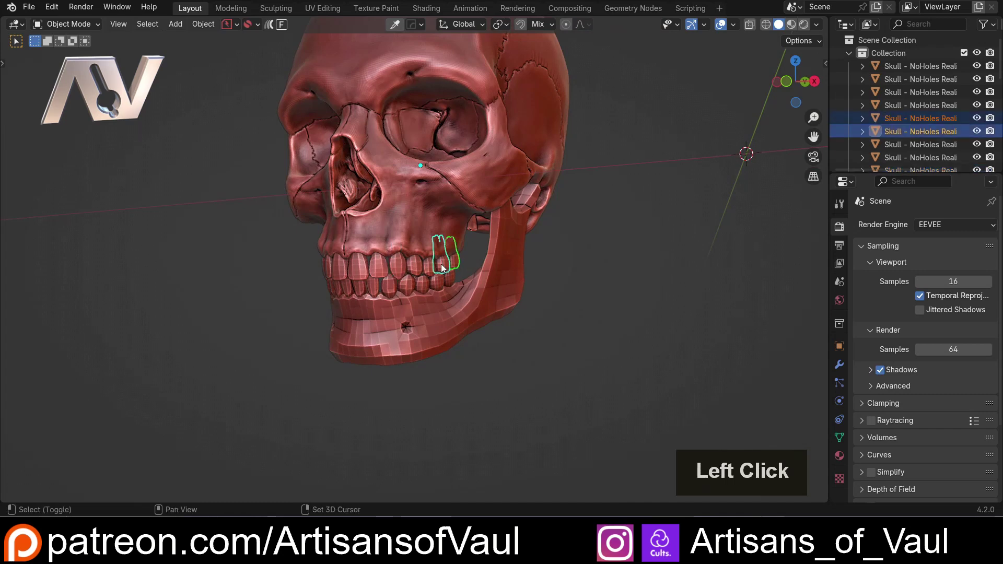
shift+click(410, 267)
shift+click(378, 265)
shift+click(337, 276)
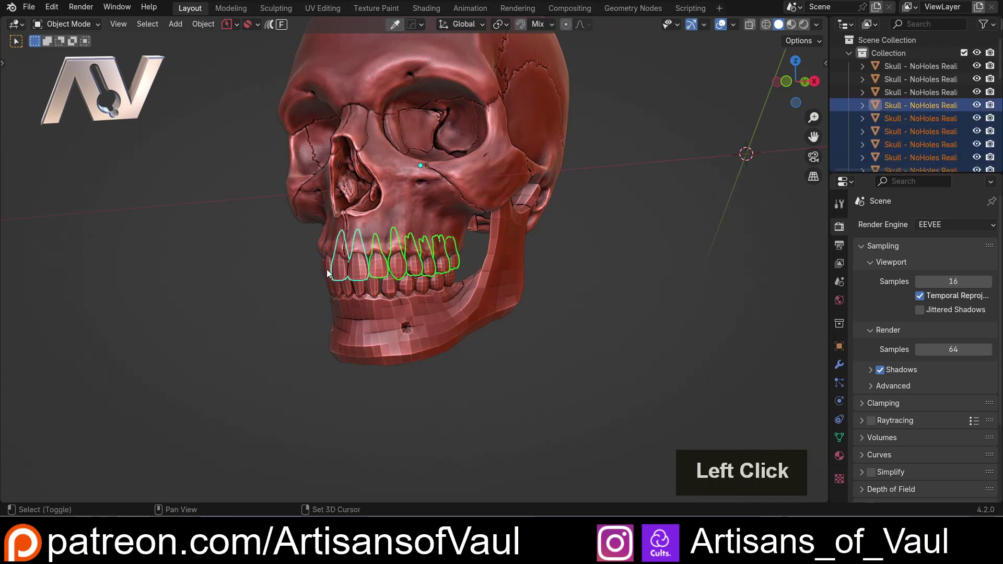
middle_drag(327, 269, 312, 272)
click(305, 246)
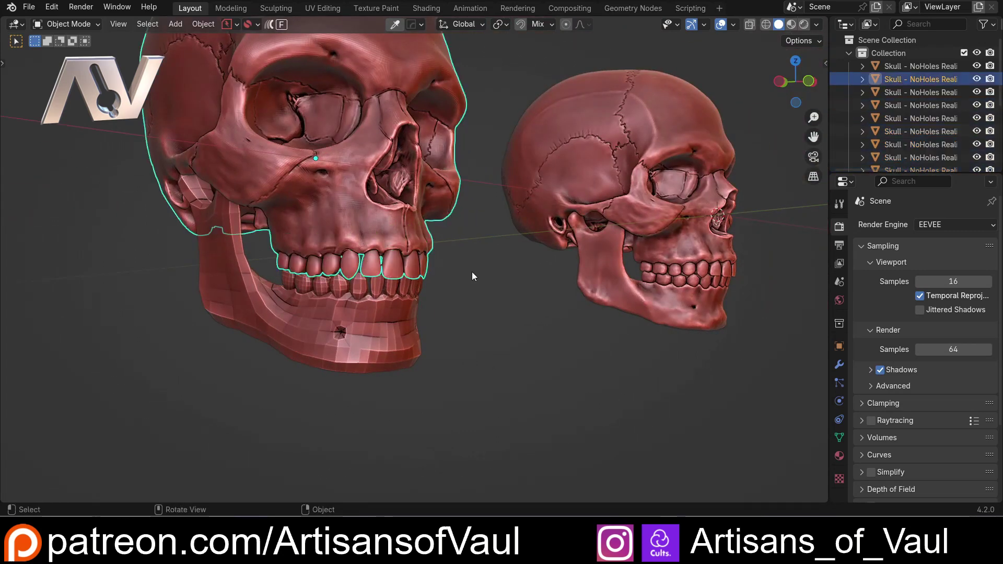
Compare the joined cranium and teeth with the original skull, and select the original skull.
scroll(472, 271, down, 3)
middle_drag(472, 272, 424, 290)
click(425, 290)
click(327, 175)
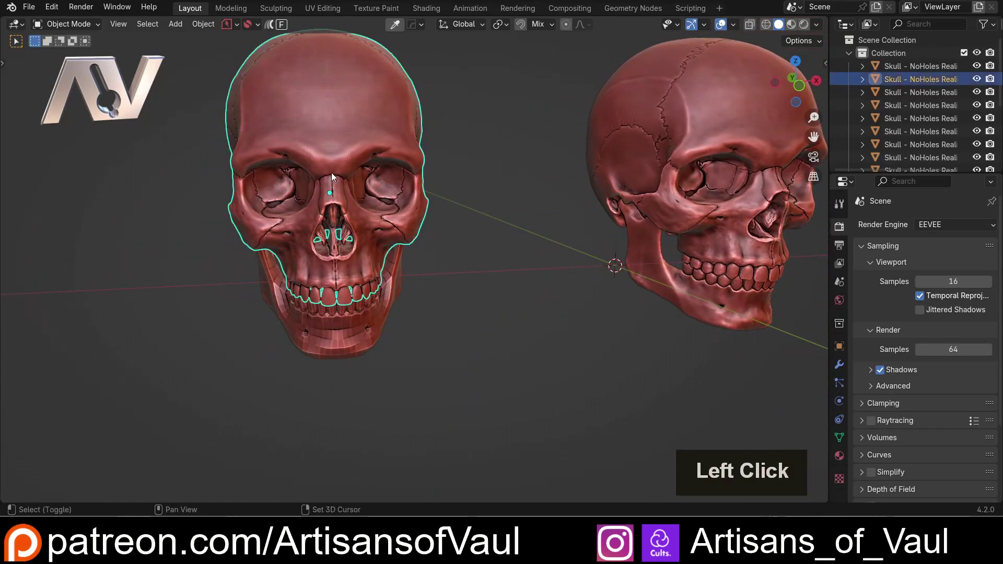
shift+middle_drag(529, 234, 225, 292)
click(477, 196)
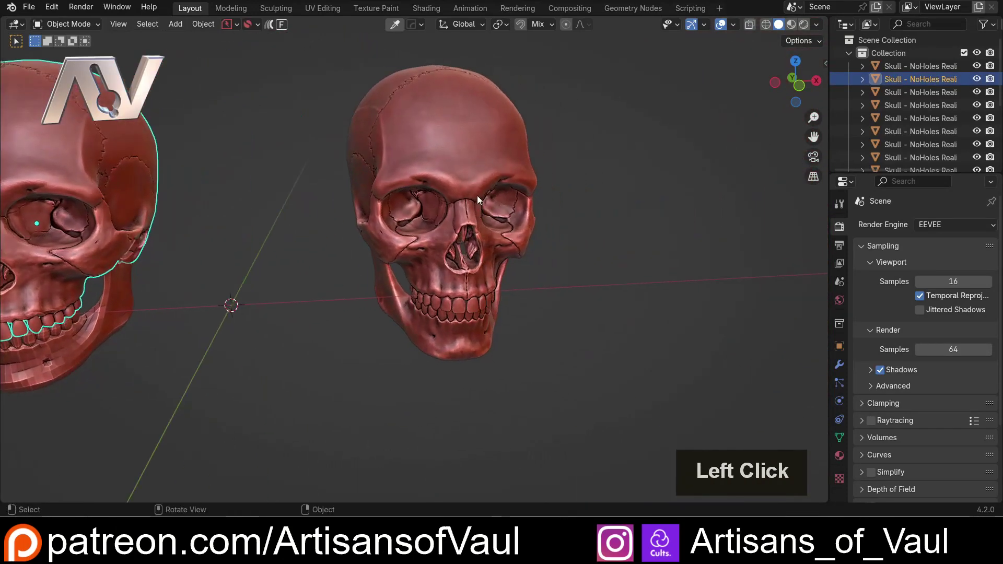
Display the original skull in wireframe and enter Edit Mode with face selection.
scroll(477, 195, up, 3)
middle_drag(478, 195, 487, 229)
key(shift+z)
middle_drag(474, 172, 417, 255)
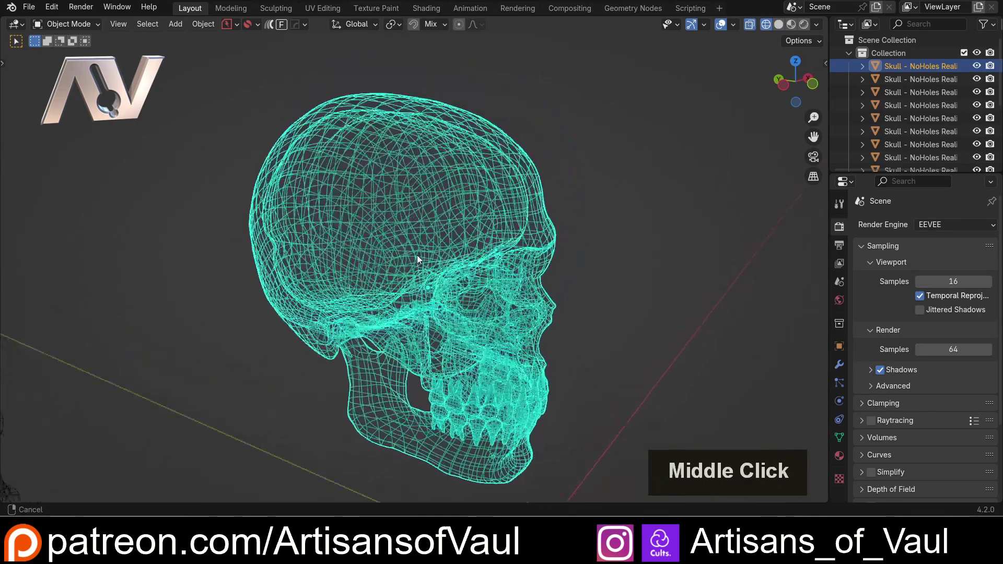
scroll(462, 163, up, 2)
middle_drag(458, 165, 485, 190)
key(Tab)
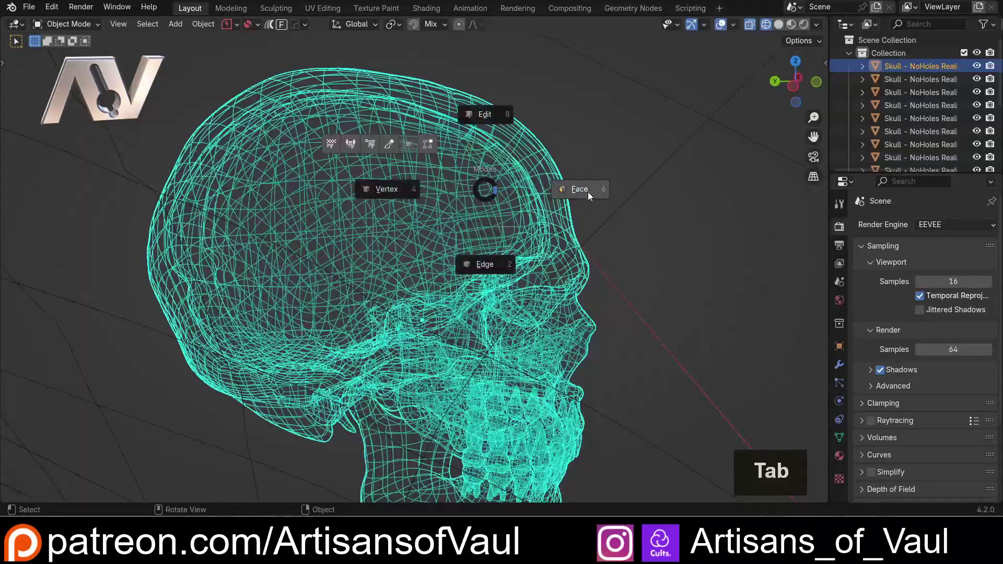
click(588, 192)
Go inside the cranium in solid shading, select a face on the inner cavity wall and extend the selection to all linked faces.
scroll(587, 190, up, 2)
middle_drag(587, 191, 460, 202)
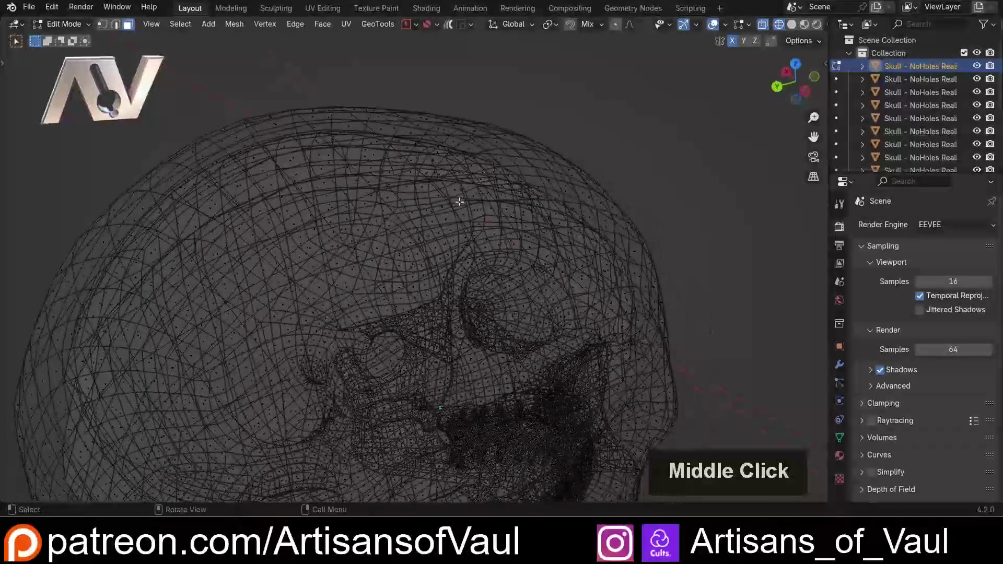
scroll(459, 201, up, 6)
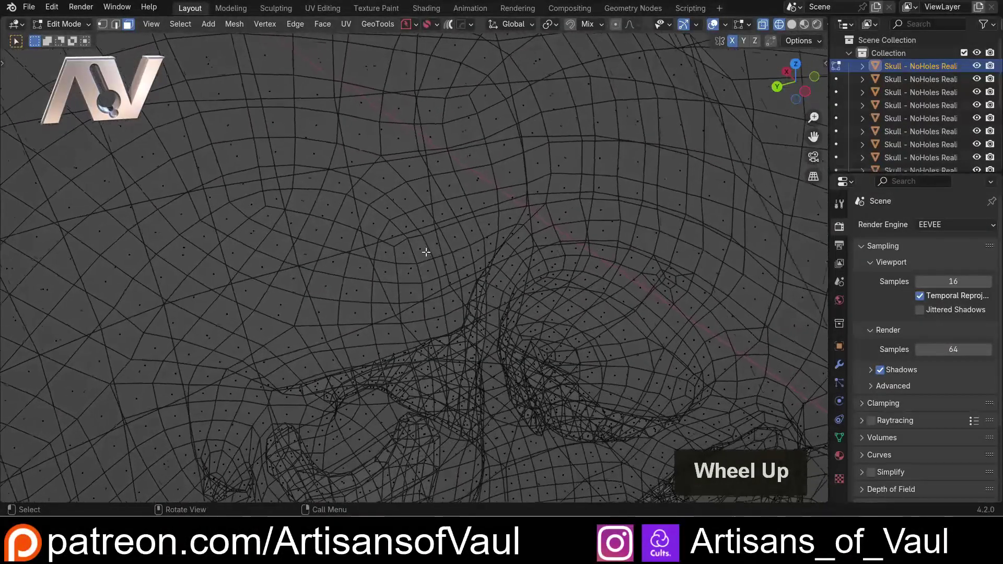
scroll(427, 253, up, 4)
mouse_move(458, 249)
middle_down()
mouse_move(663, 204)
mouse_move(517, 197)
mouse_move(383, 242)
mouse_move(434, 239)
mouse_move(459, 224)
mouse_move(454, 242)
mouse_move(355, 279)
middle_up()
key(shift+z)
scroll(544, 190, down, 2)
scroll(422, 239, down, 2)
click(538, 205)
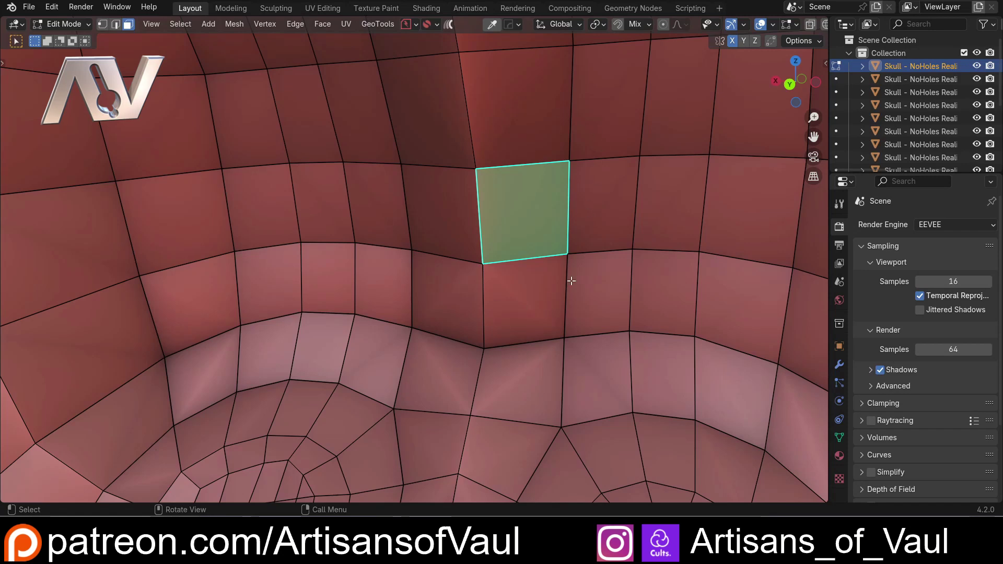
key(l)
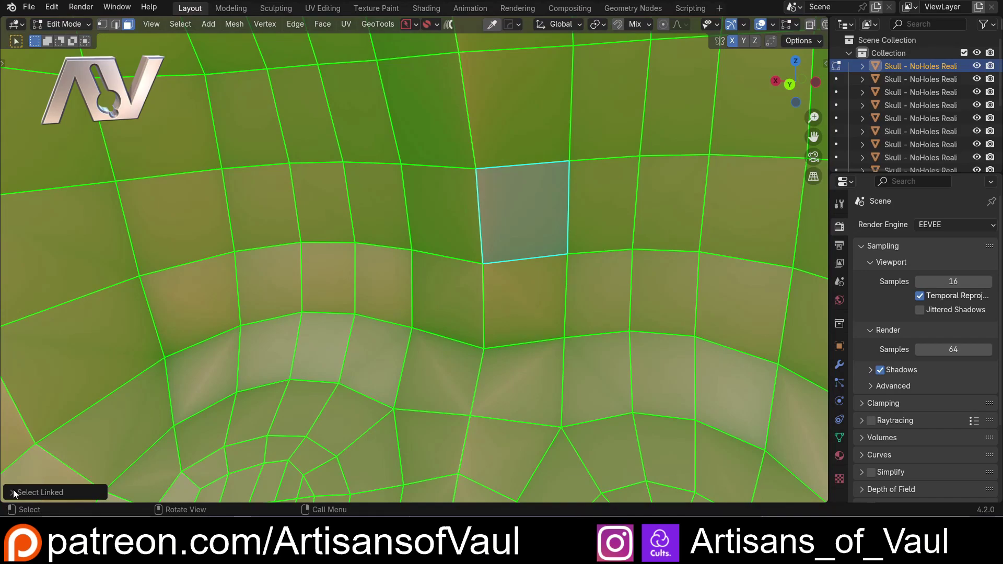
Inspect the extent of the selected inner cavity from outside the skull in wireframe.
scroll(394, 291, down, 8)
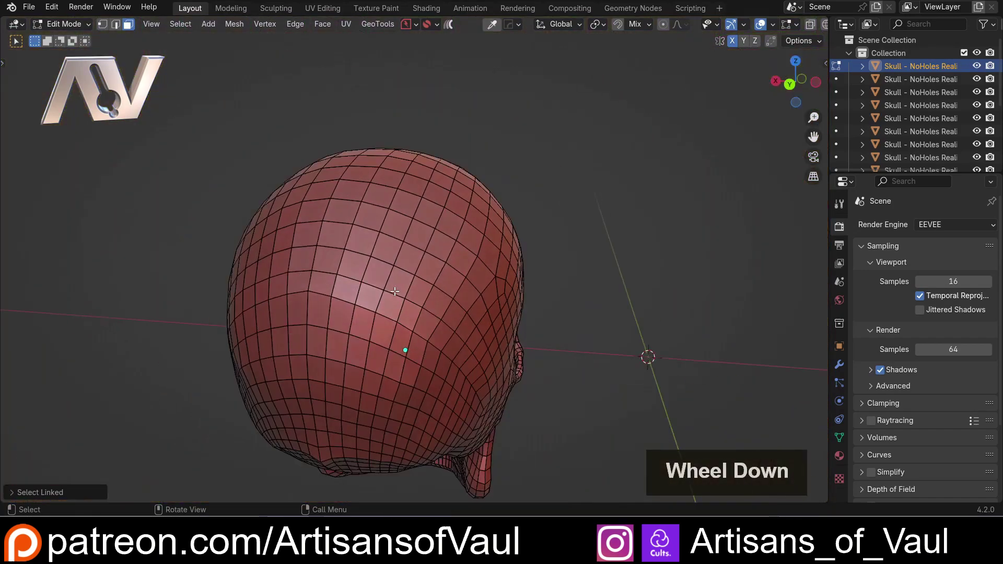
middle_drag(403, 351, 350, 308)
scroll(350, 308, down, 5)
key(shift+z)
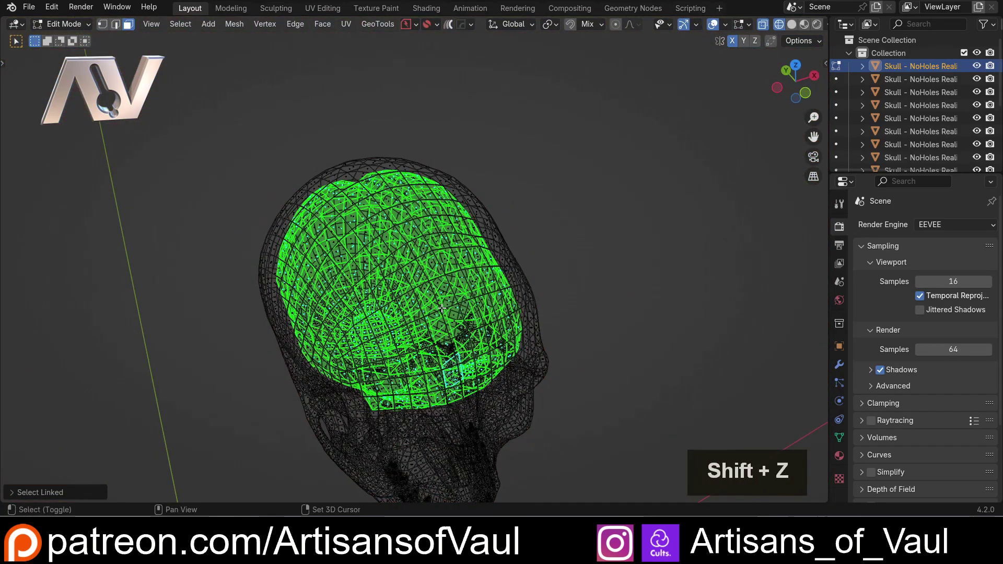
middle_drag(438, 308, 398, 387)
shift+middle_drag(376, 471, 350, 334)
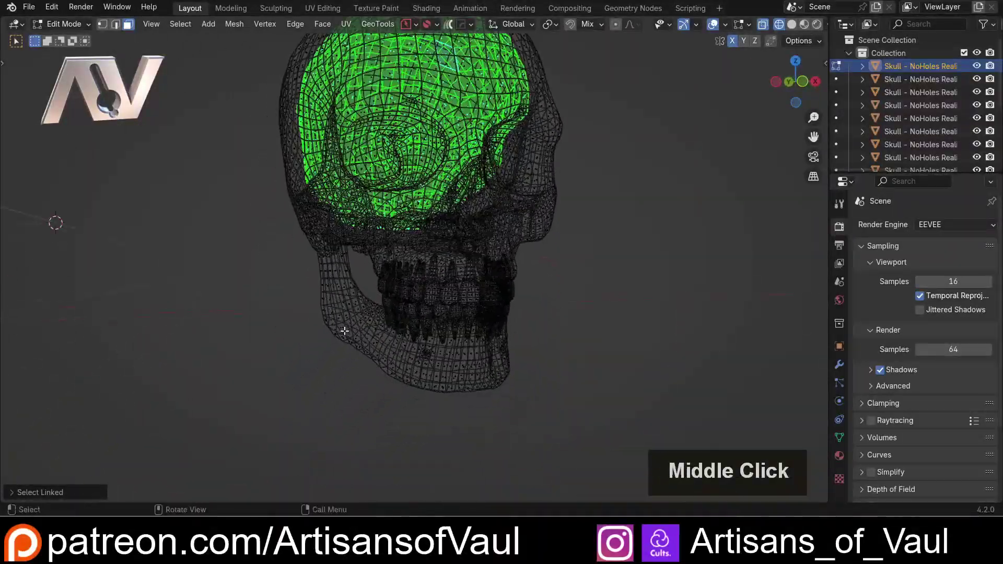
click(348, 325)
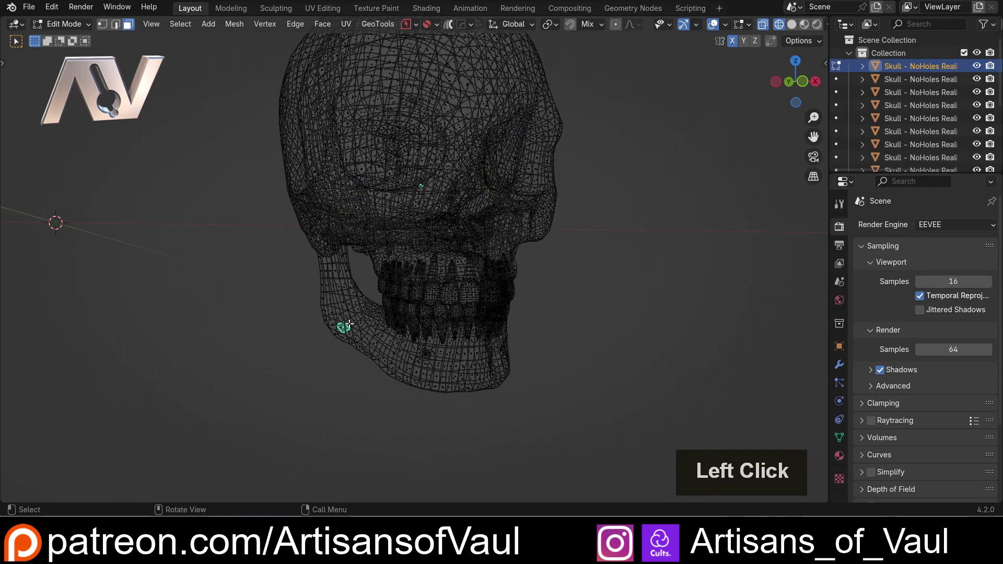
key(l)
middle_drag(350, 324, 468, 283)
key(ctrl+z)
key(ctrl+shift+z)
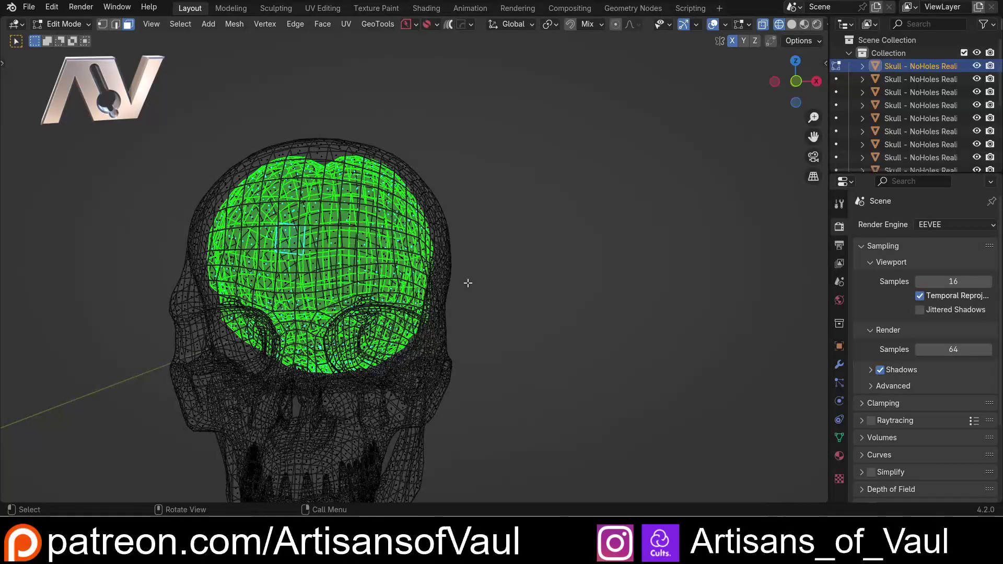
Move the selected cavity mesh up along the Z axis, clear of the skull, and delete its vertices.
key(g)
key(z)
click(453, 29)
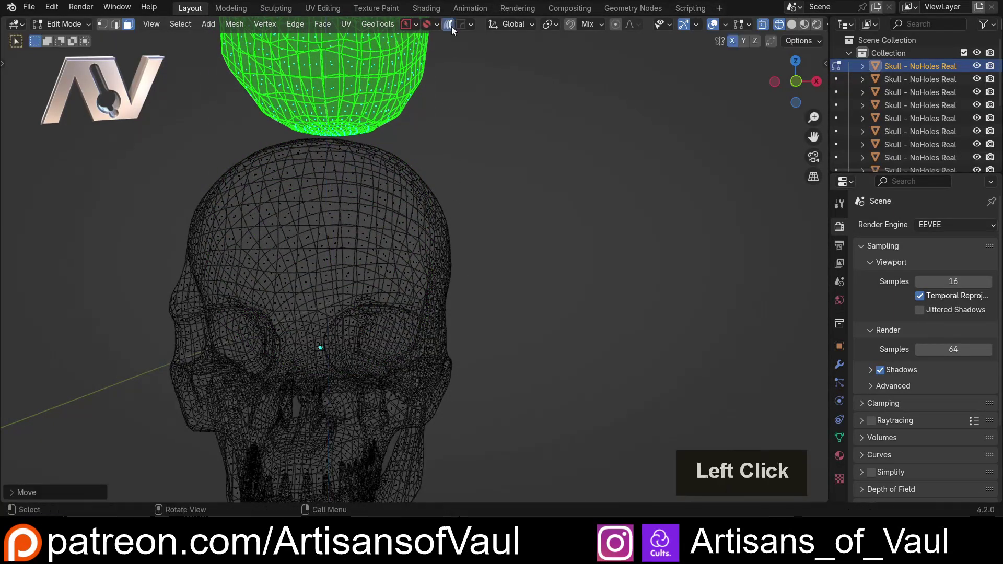
middle_drag(486, 212, 471, 284)
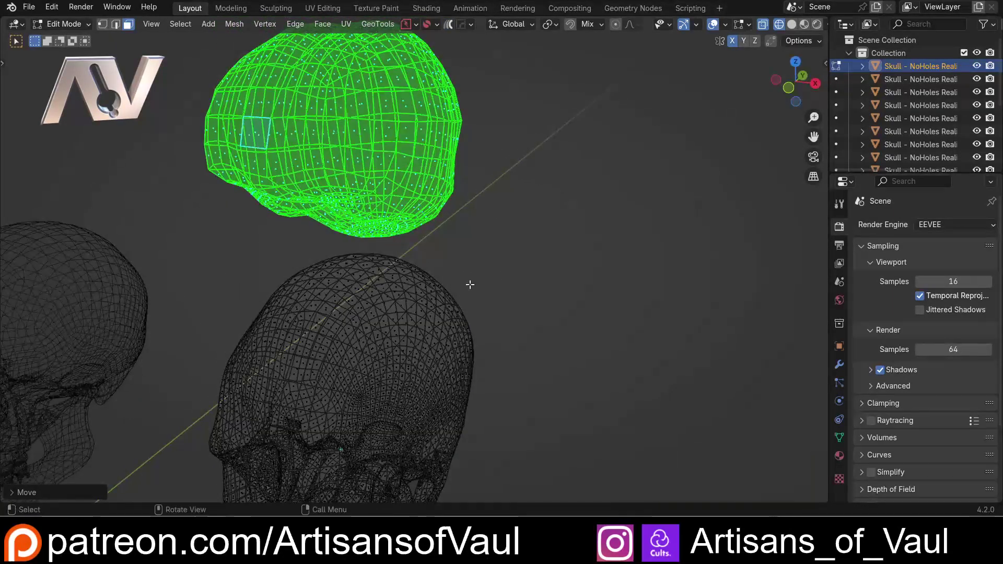
key(Delete)
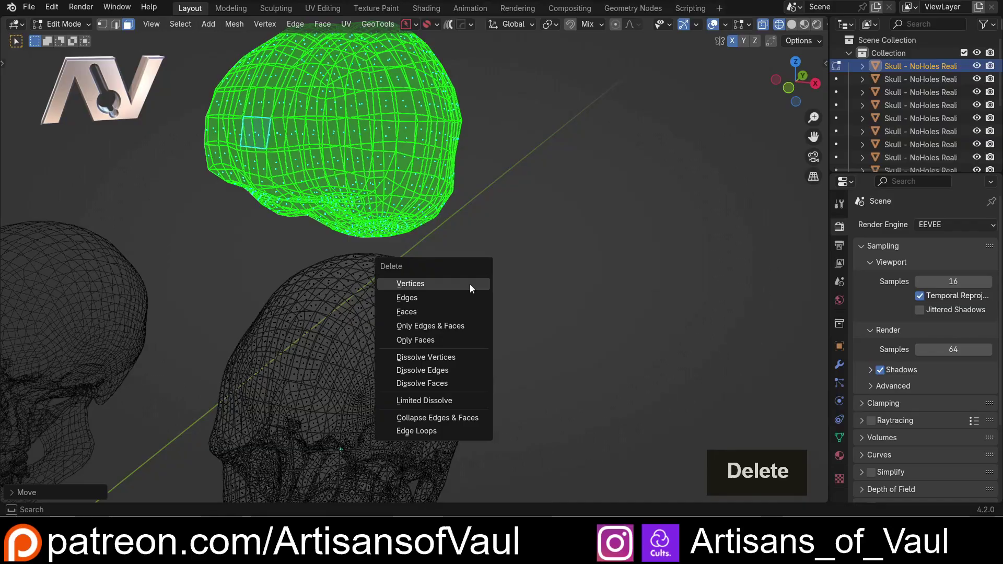
click(470, 284)
Return the skull to solid shading and Object Mode, and inspect its exterior and teeth.
shift+middle_drag(383, 372, 408, 281)
key(shift+z)
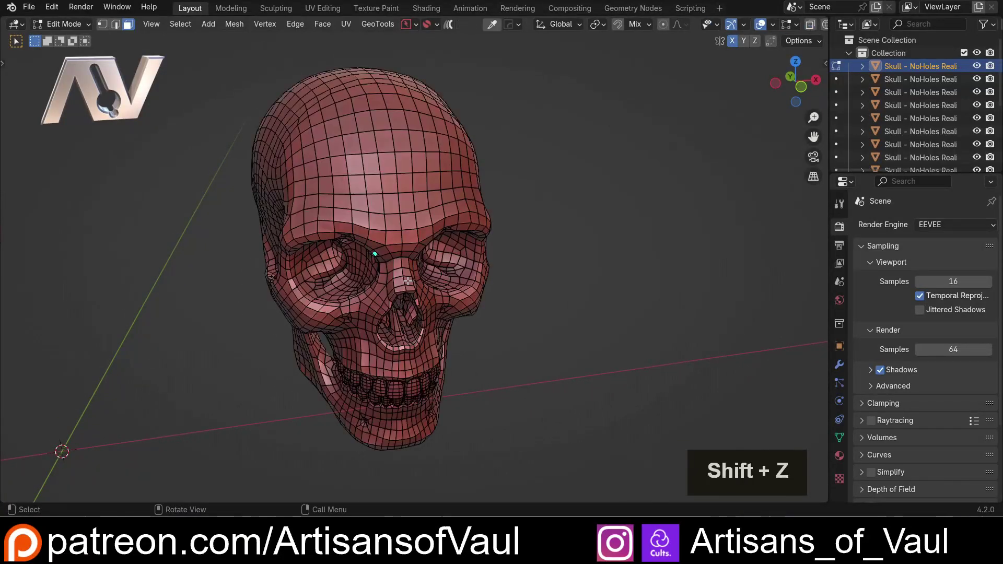
key(Tab)
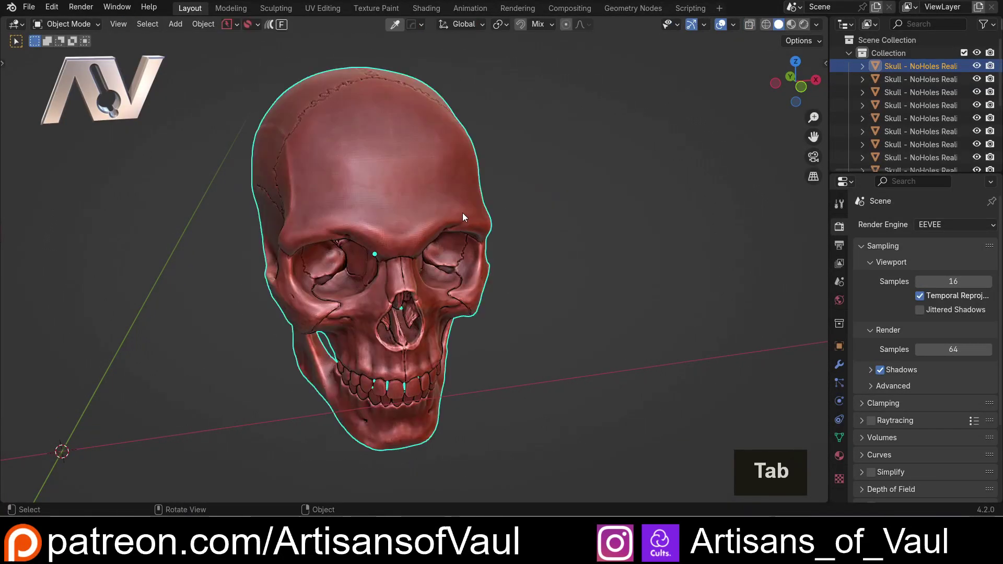
scroll(511, 376, down, 2)
middle_drag(511, 377, 445, 370)
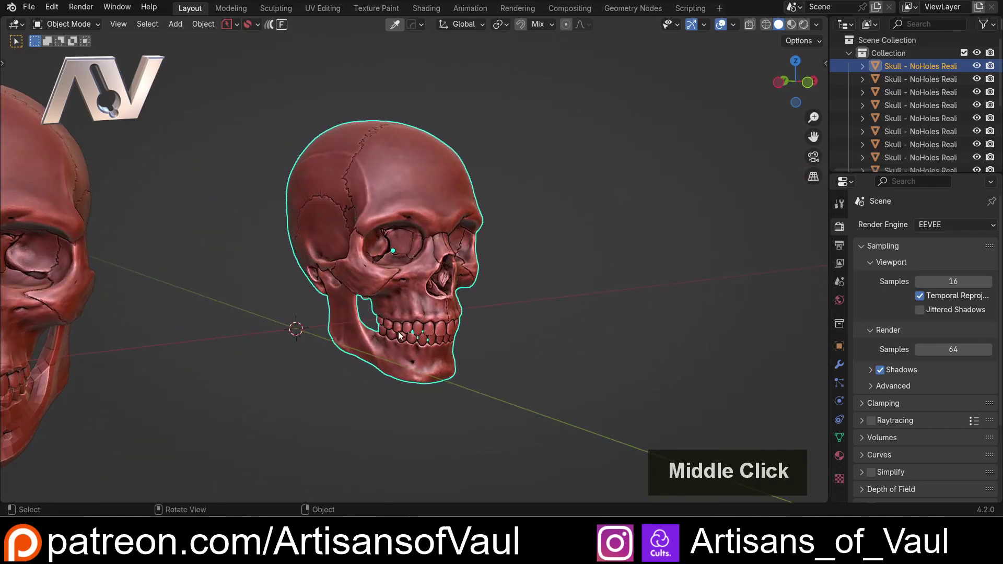
mouse_move(416, 329)
middle_down()
mouse_move(313, 331)
mouse_move(425, 332)
middle_up()
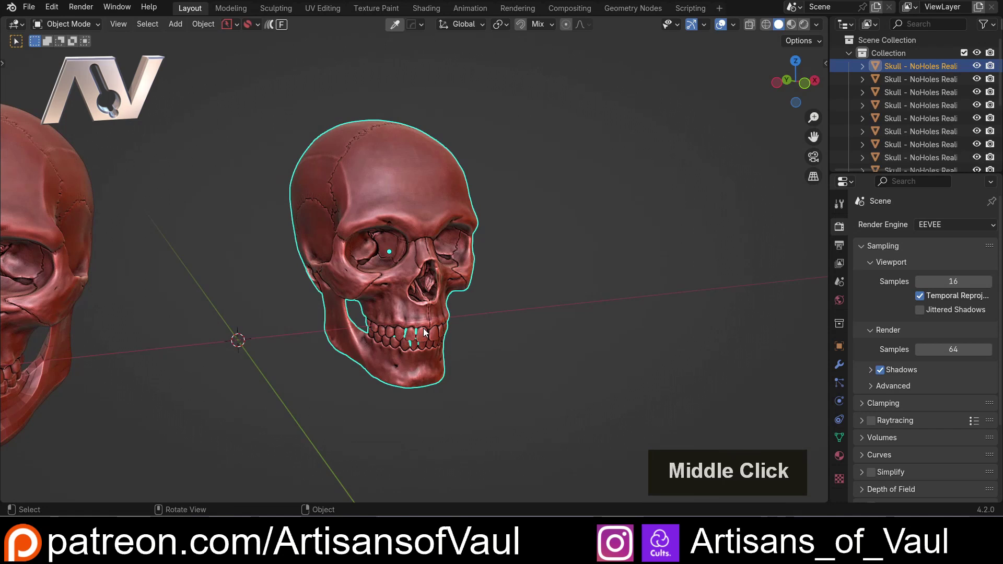